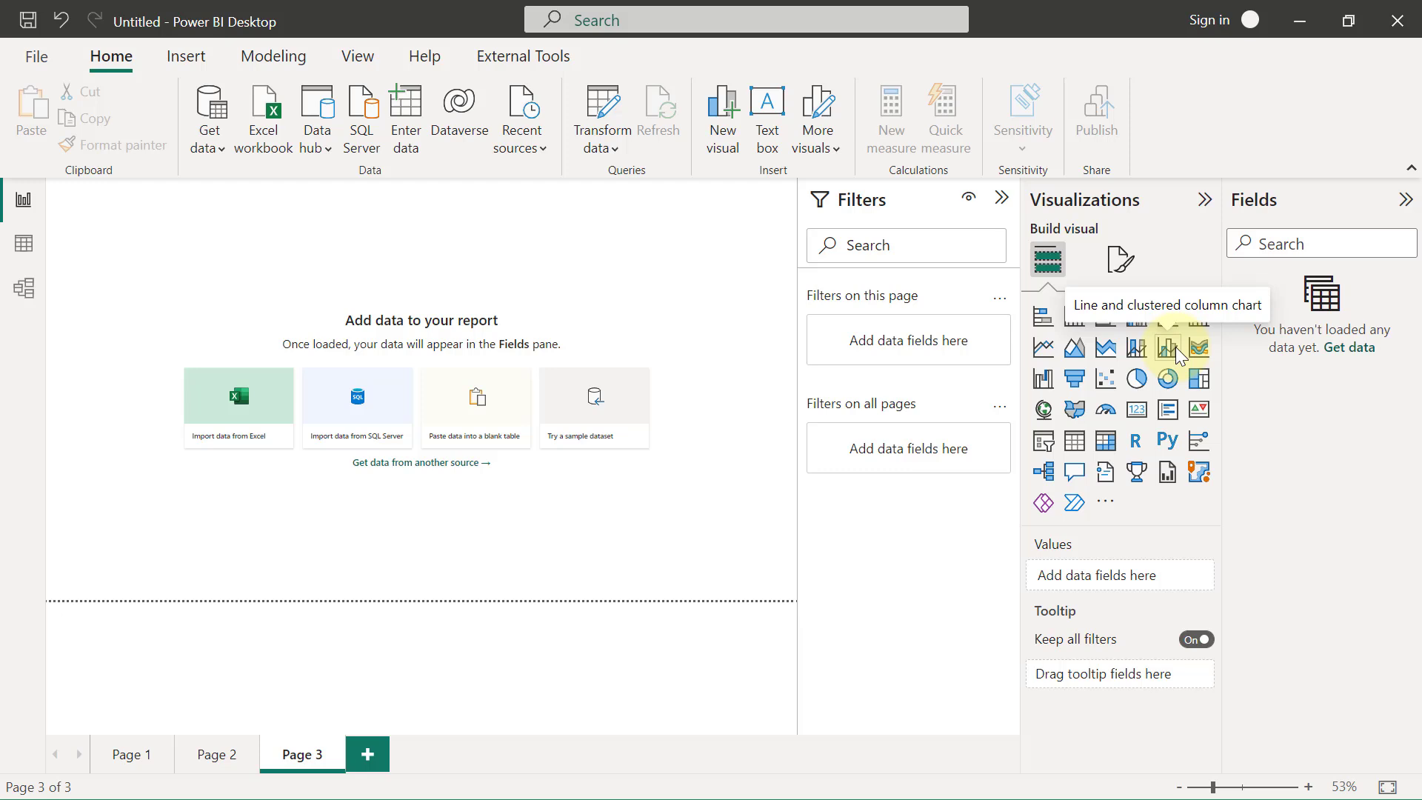
- Open the Format page options for Page 3, collapse Canvas settings and expand Canvas background
{"action": "left_click", "coordinate": [1120, 261]}
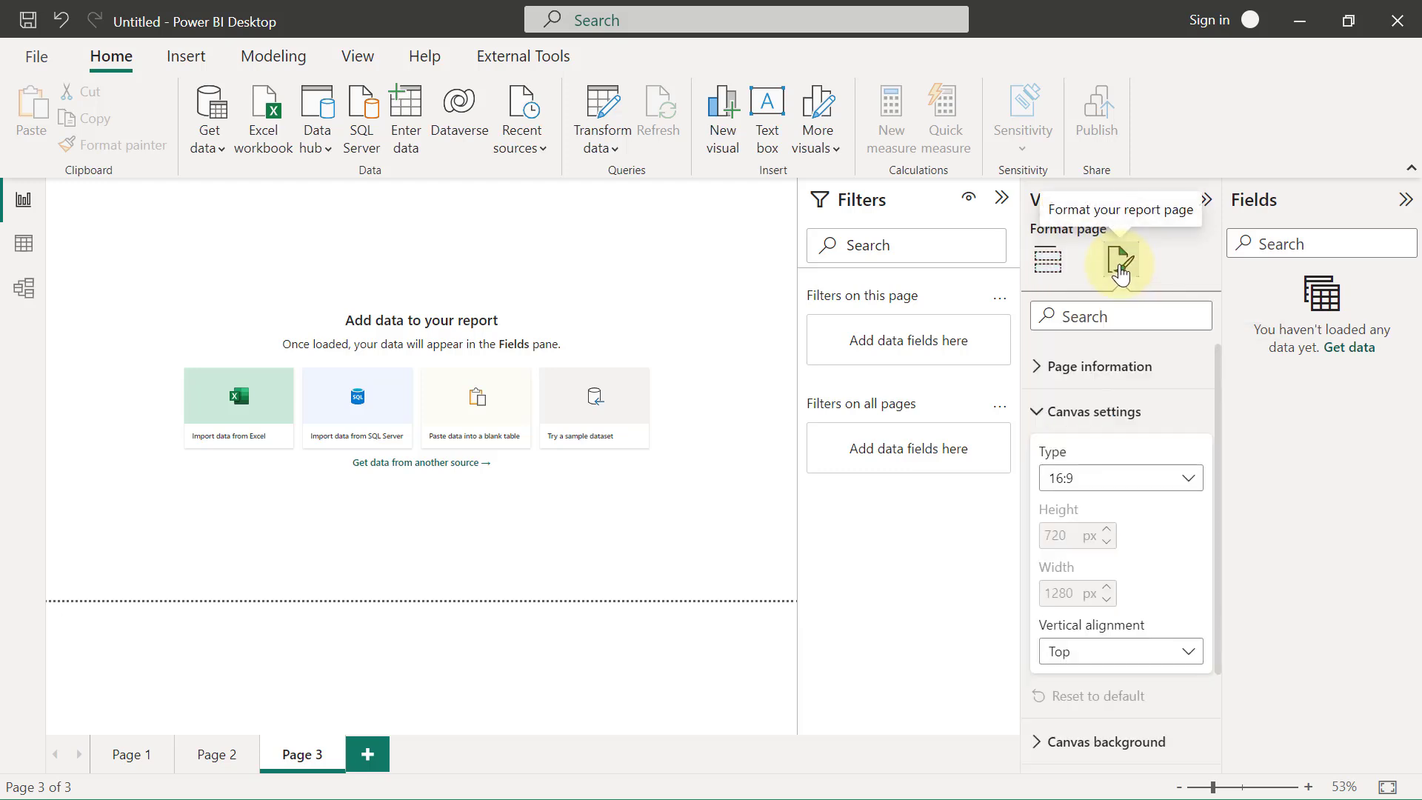
{"action": "left_click", "coordinate": [1050, 413]}
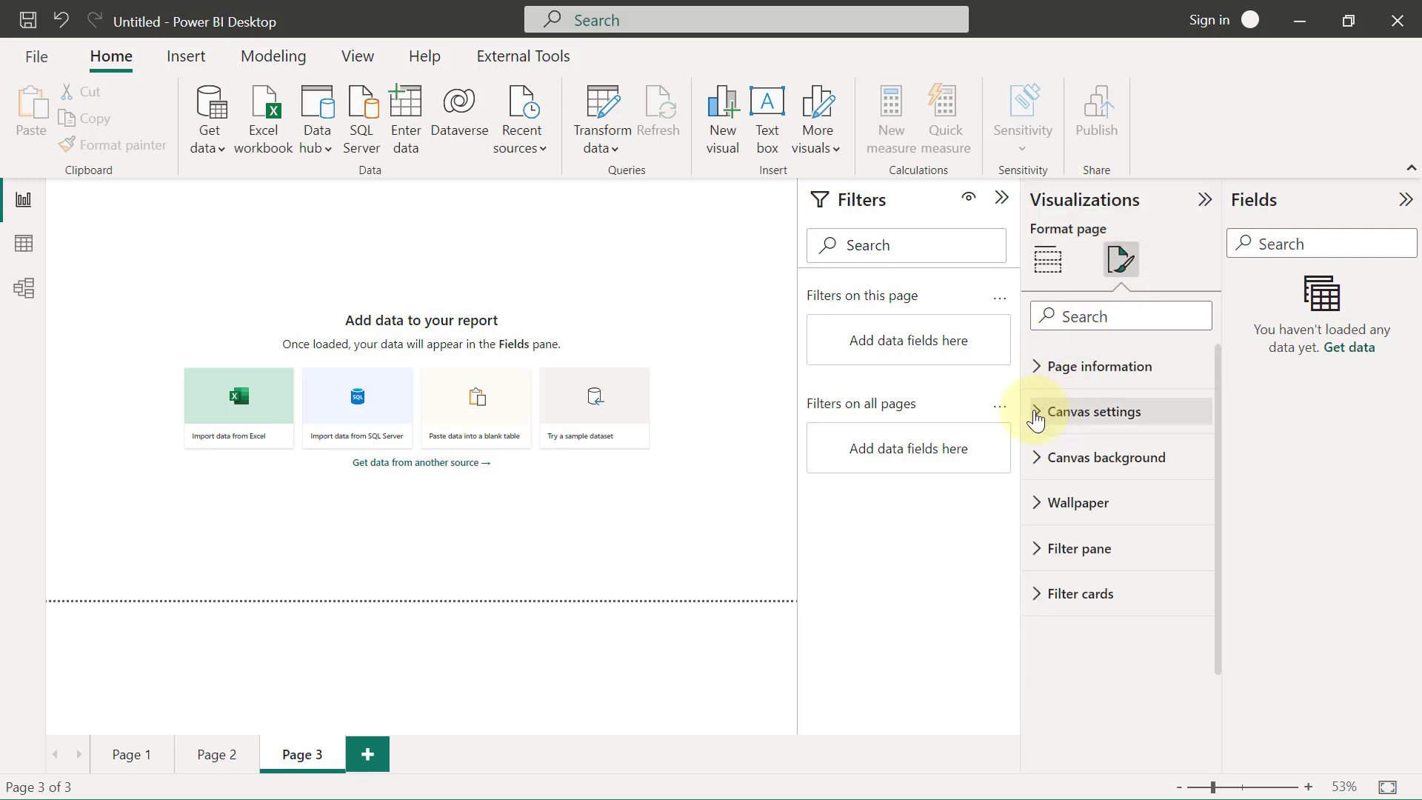
{"action": "left_click", "coordinate": [1039, 460]}
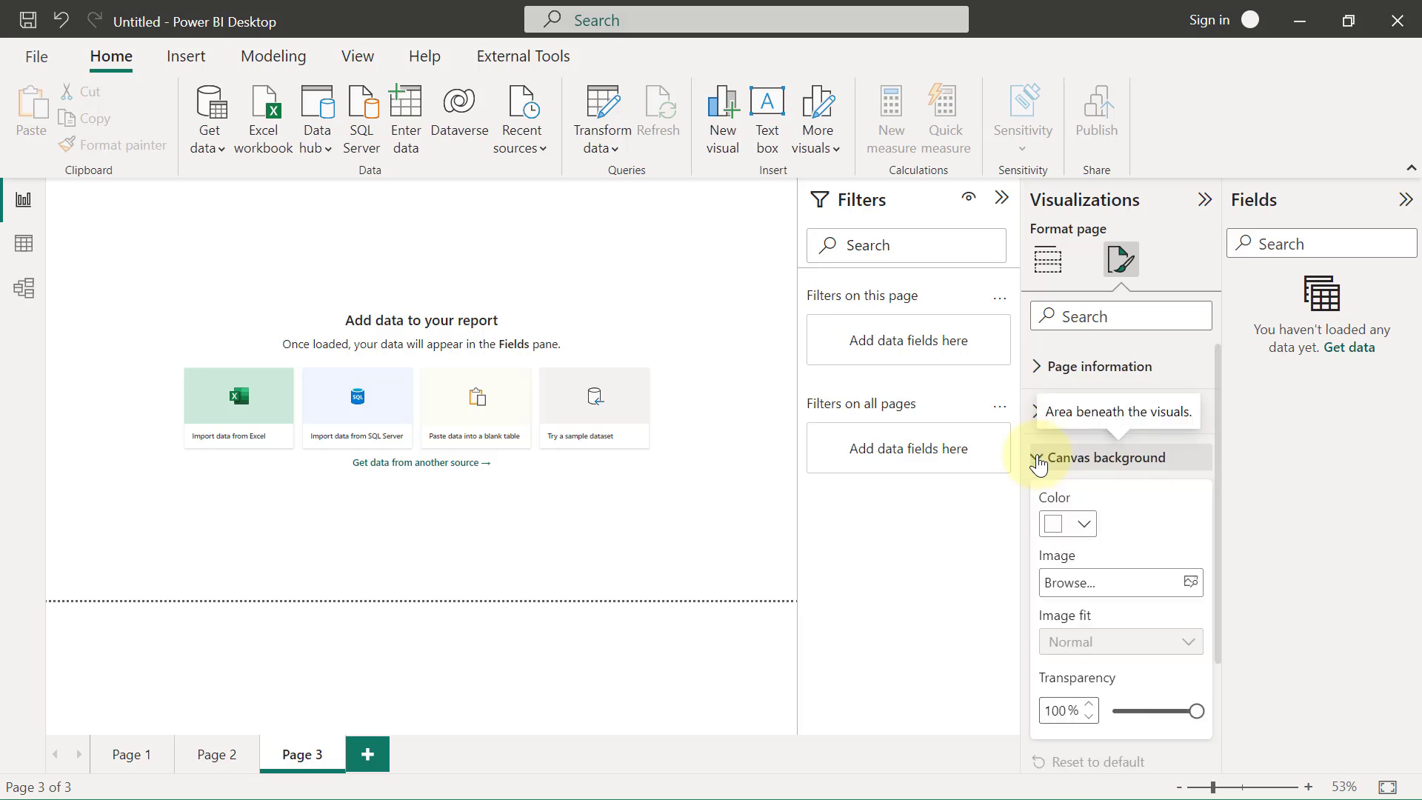
{"action": "left_click", "coordinate": [1084, 527]}
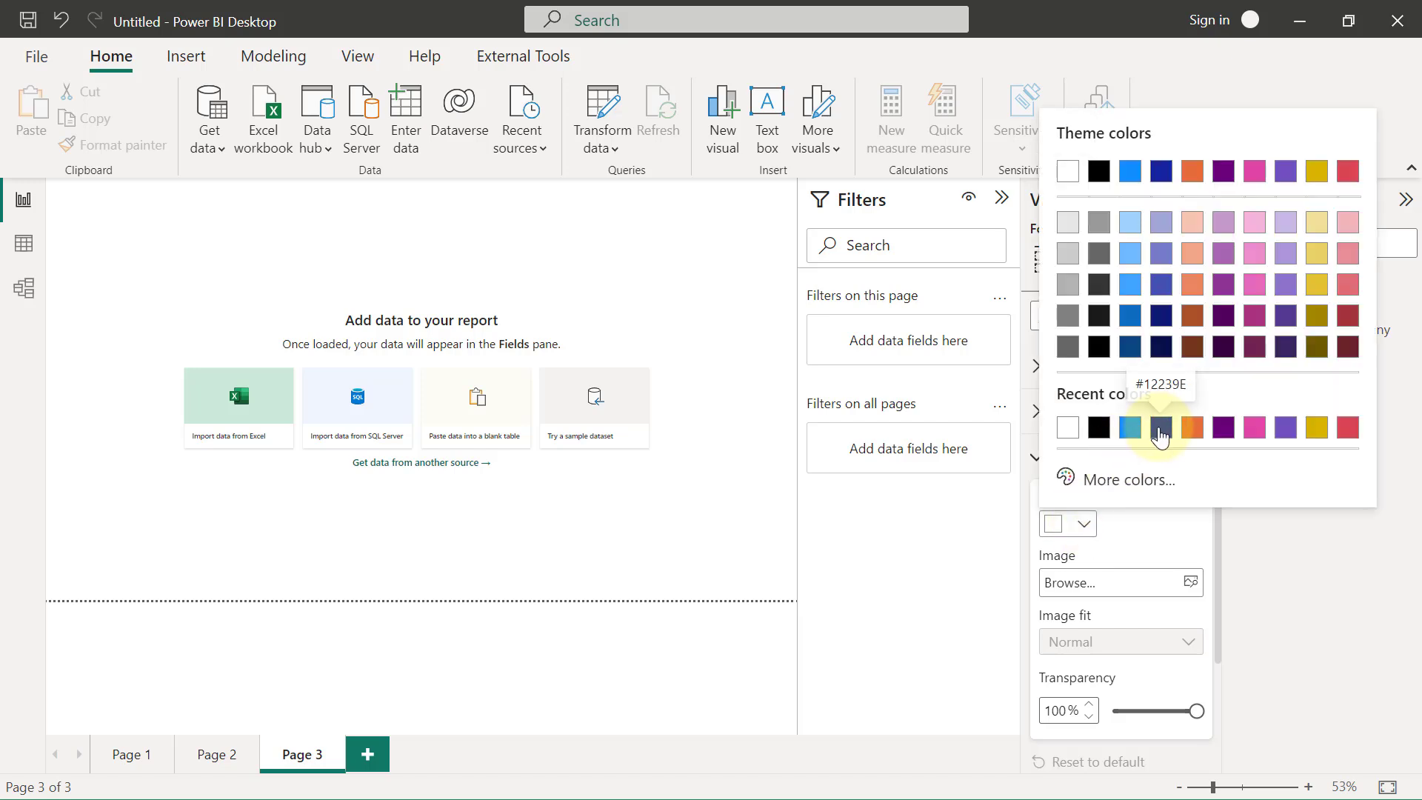
{"action": "left_click", "coordinate": [1160, 428]}
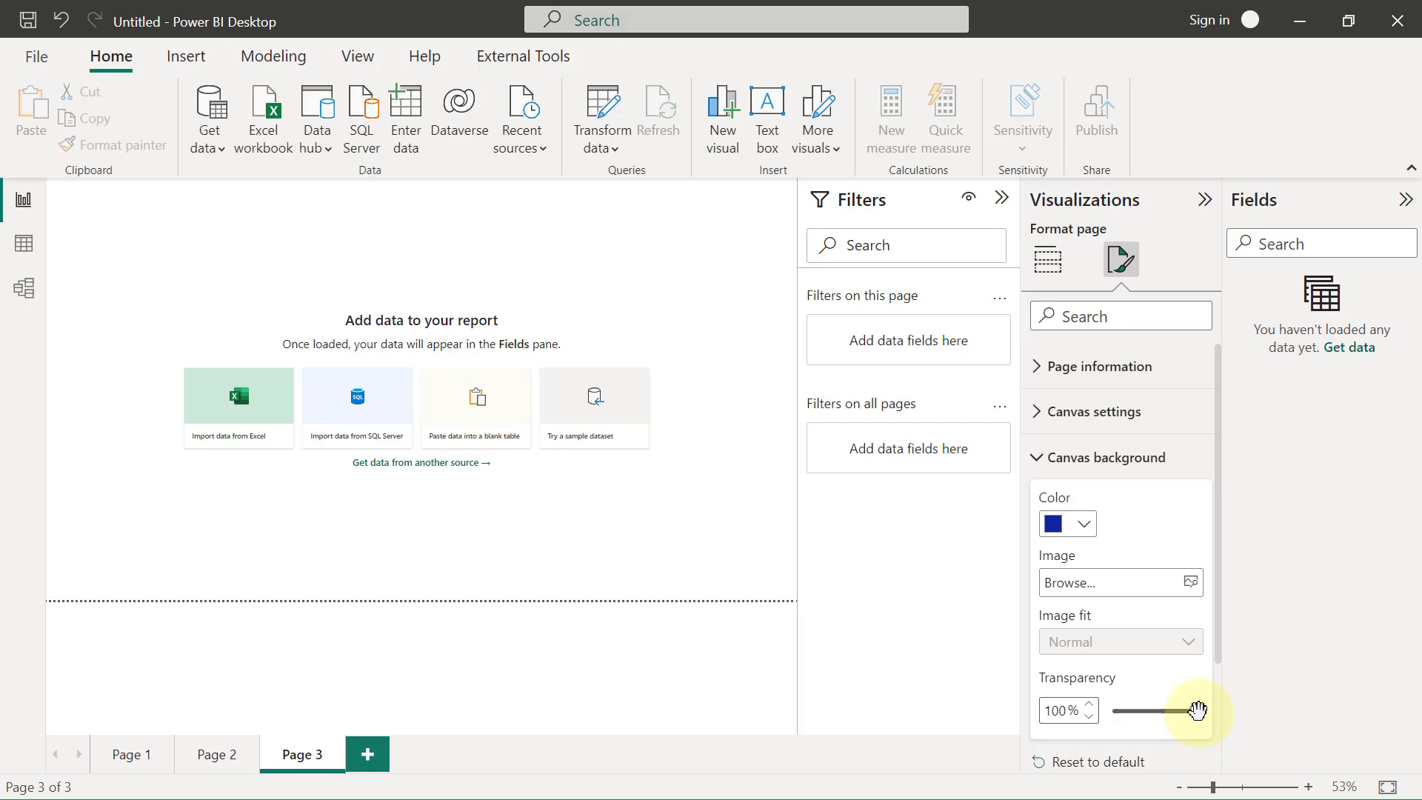
{"action": "left_click_drag", "start_coordinate": [1197, 710], "coordinate": [1102, 718]}
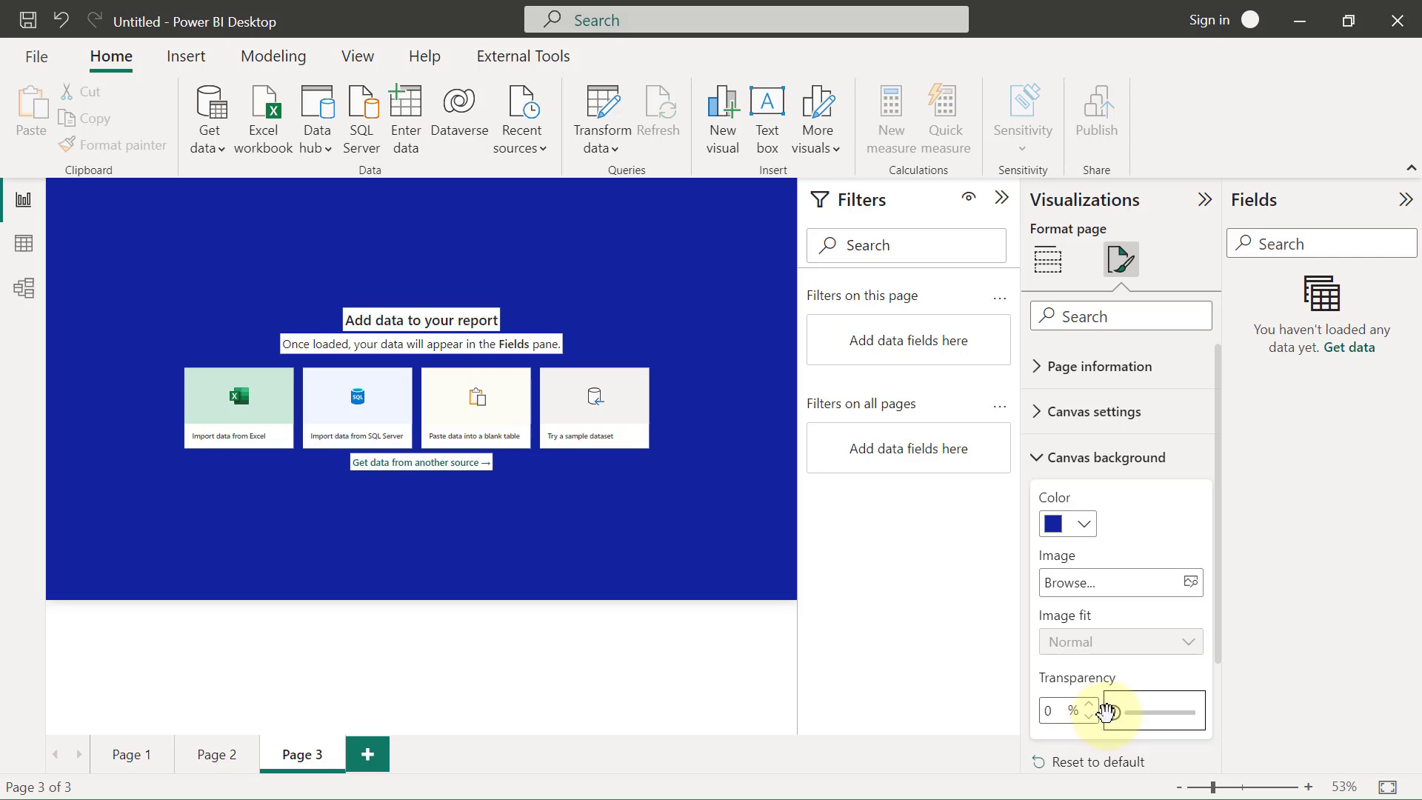
{"action": "left_click_drag", "start_coordinate": [1105, 712], "coordinate": [1201, 723]}
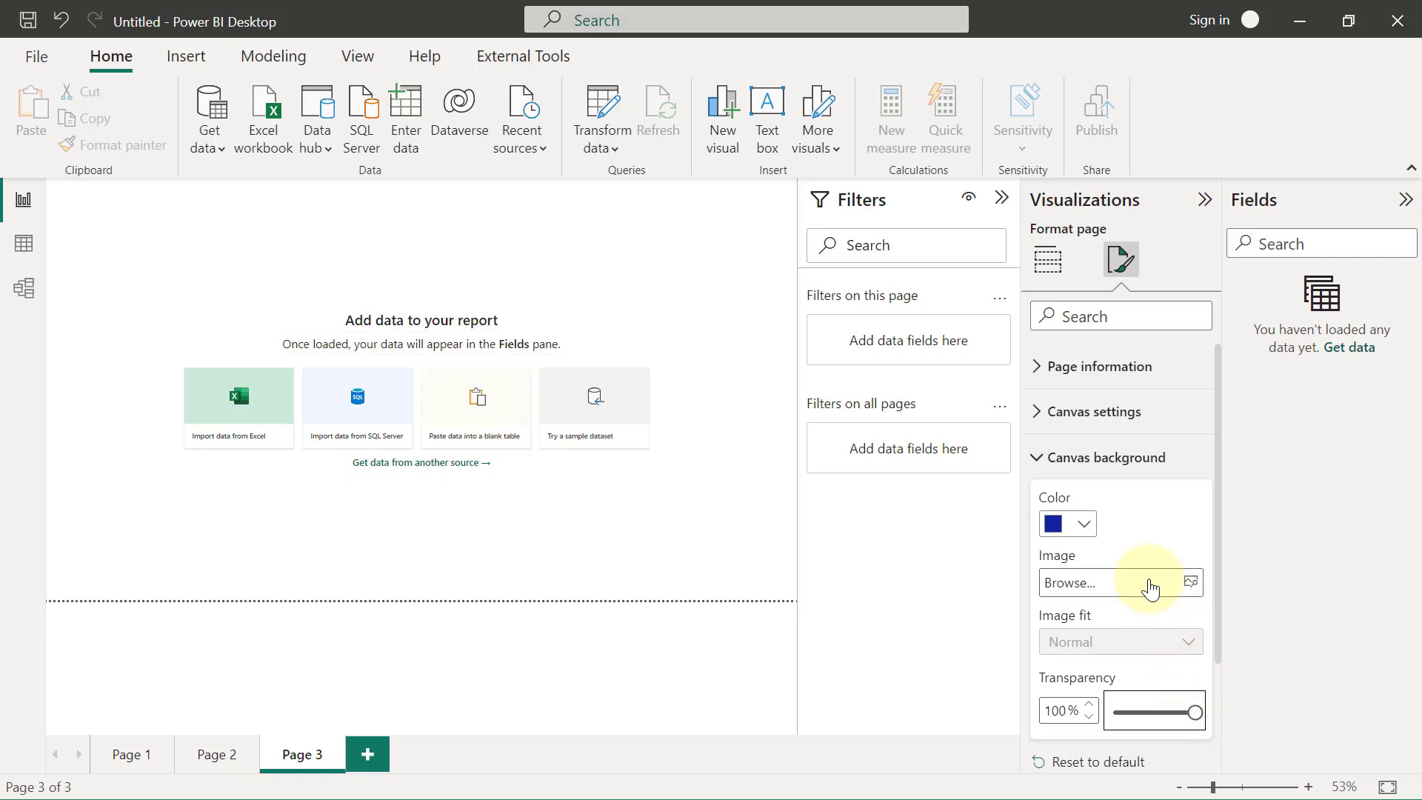
{"action": "left_click", "coordinate": [1083, 525]}
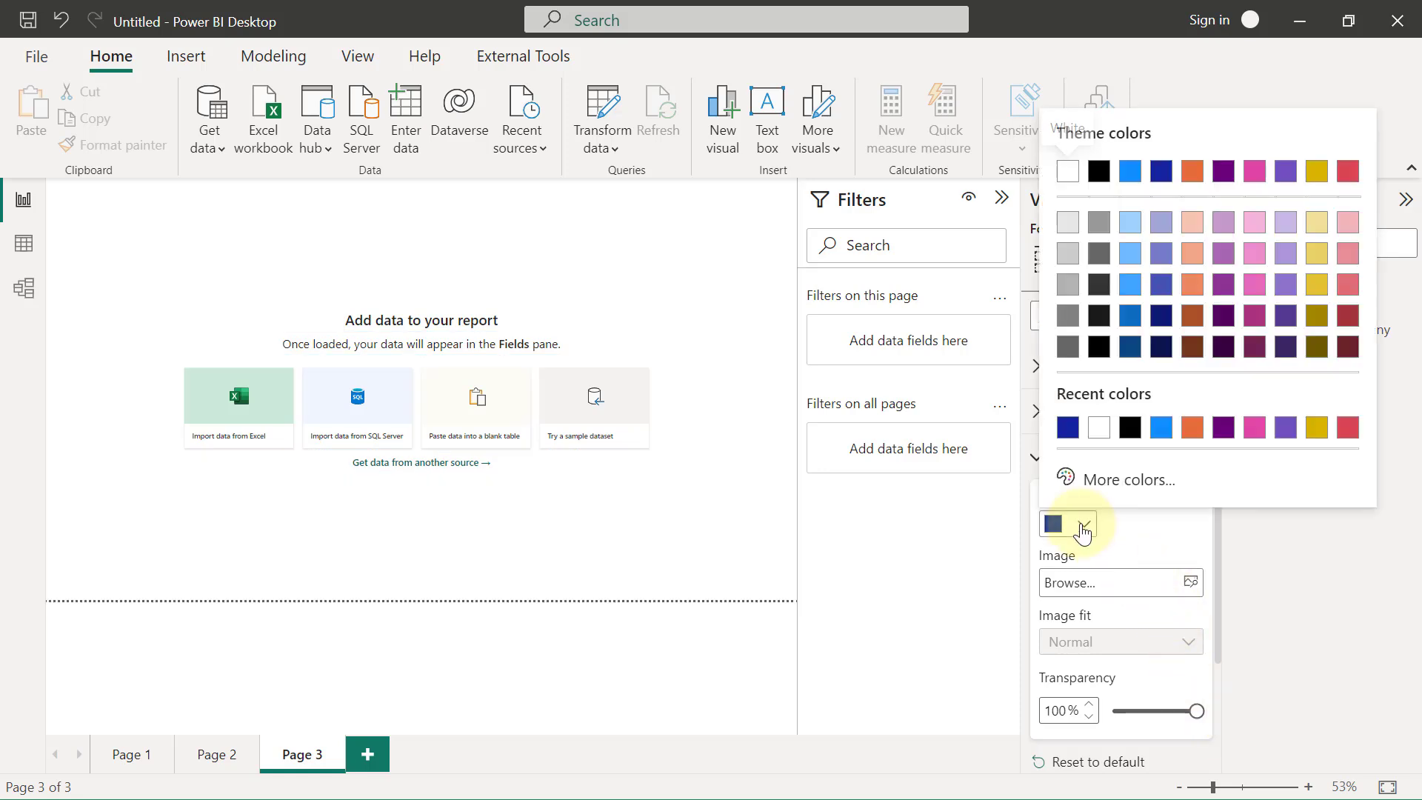
{"action": "left_click", "coordinate": [1100, 431]}
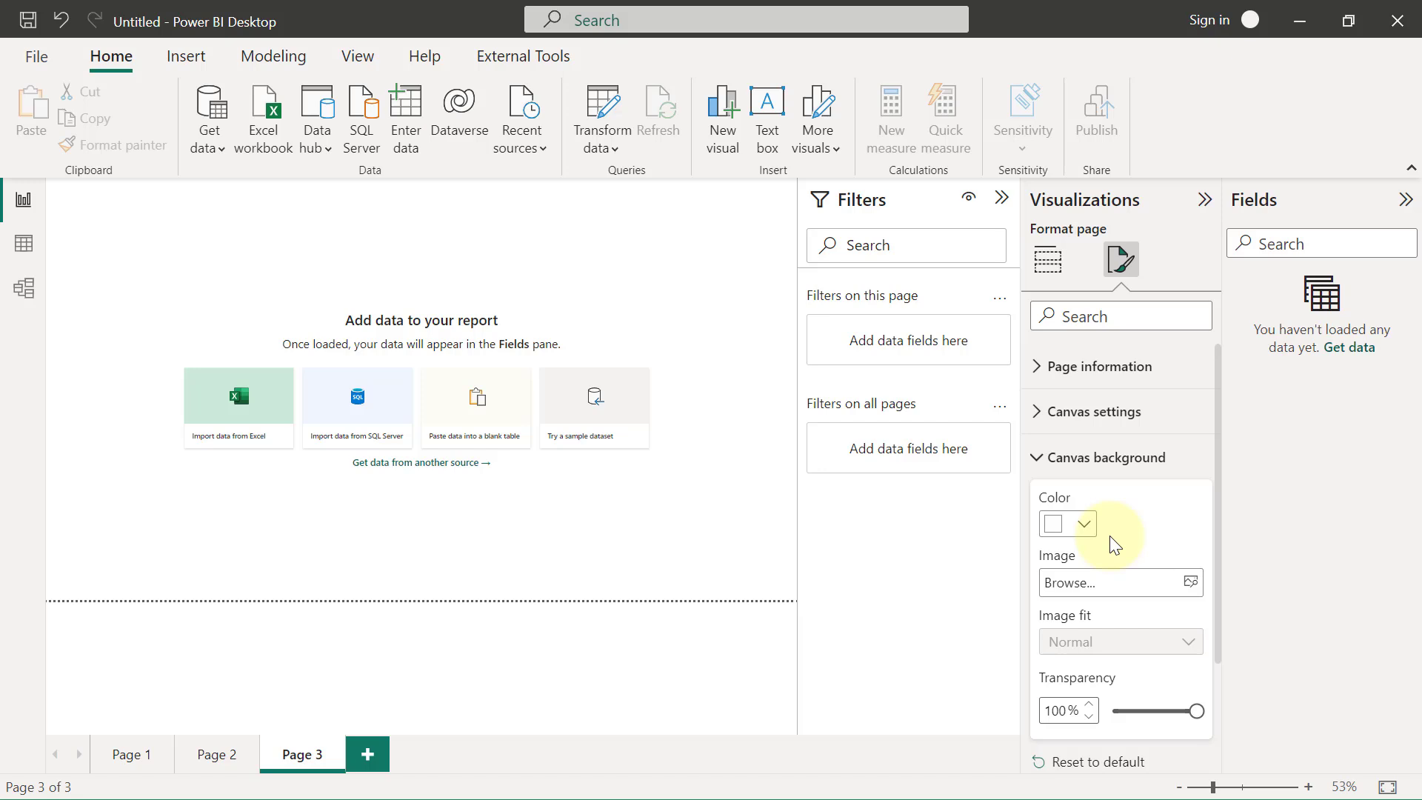
- Set Retail.jpg from the Desktop folder as the Page 3 canvas background image
{"action": "left_click", "coordinate": [1078, 597]}
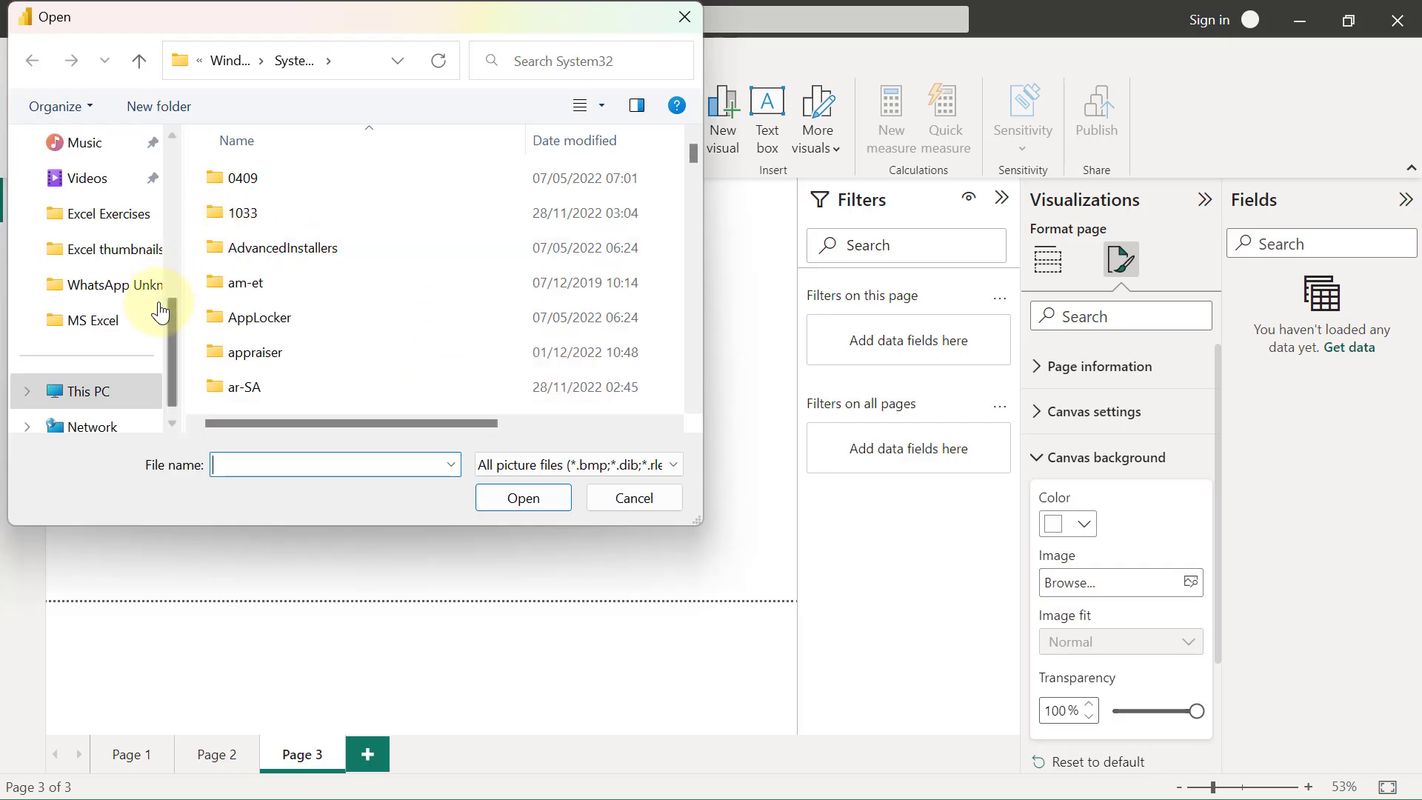
{"action": "left_click_drag", "start_coordinate": [172, 336], "coordinate": [185, 173]}
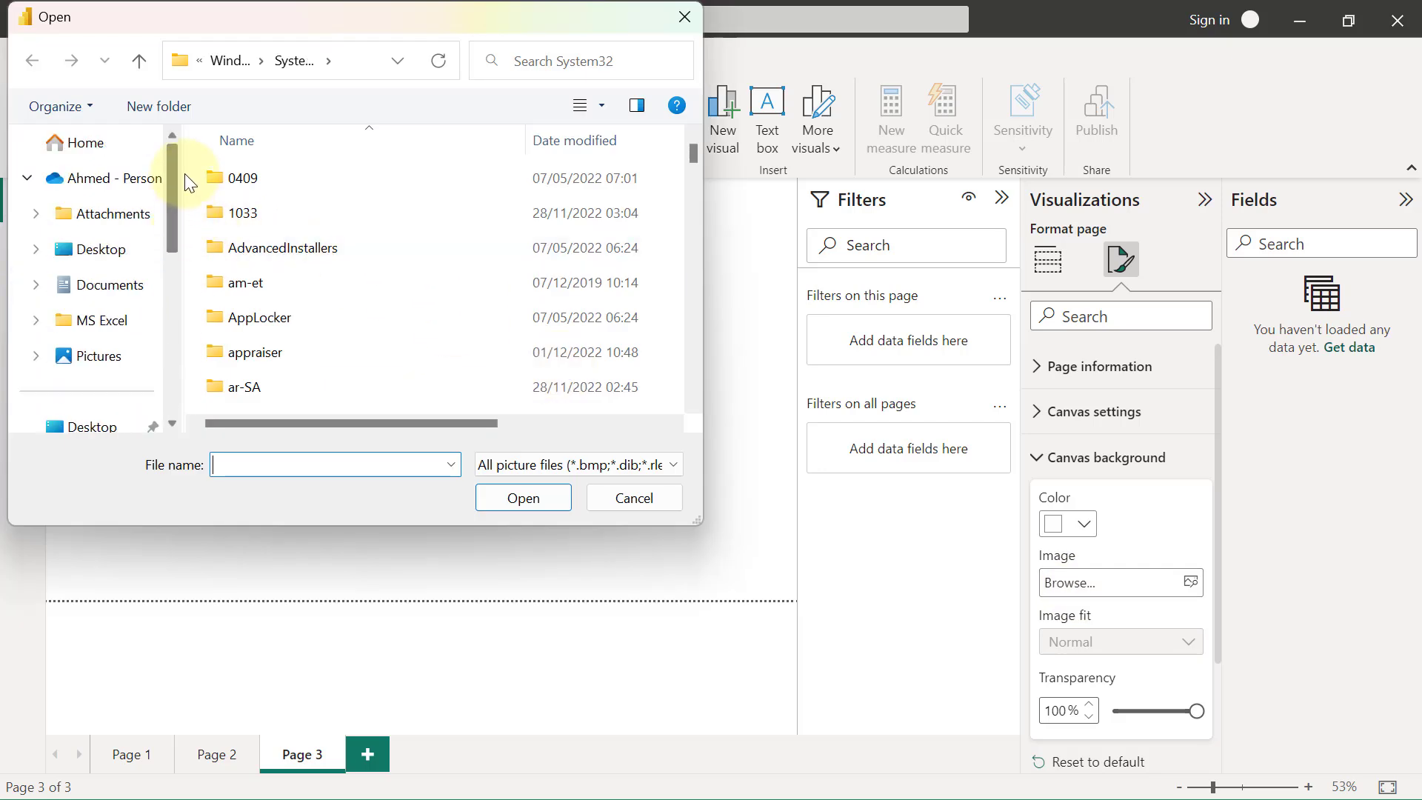
{"action": "left_click", "coordinate": [113, 255]}
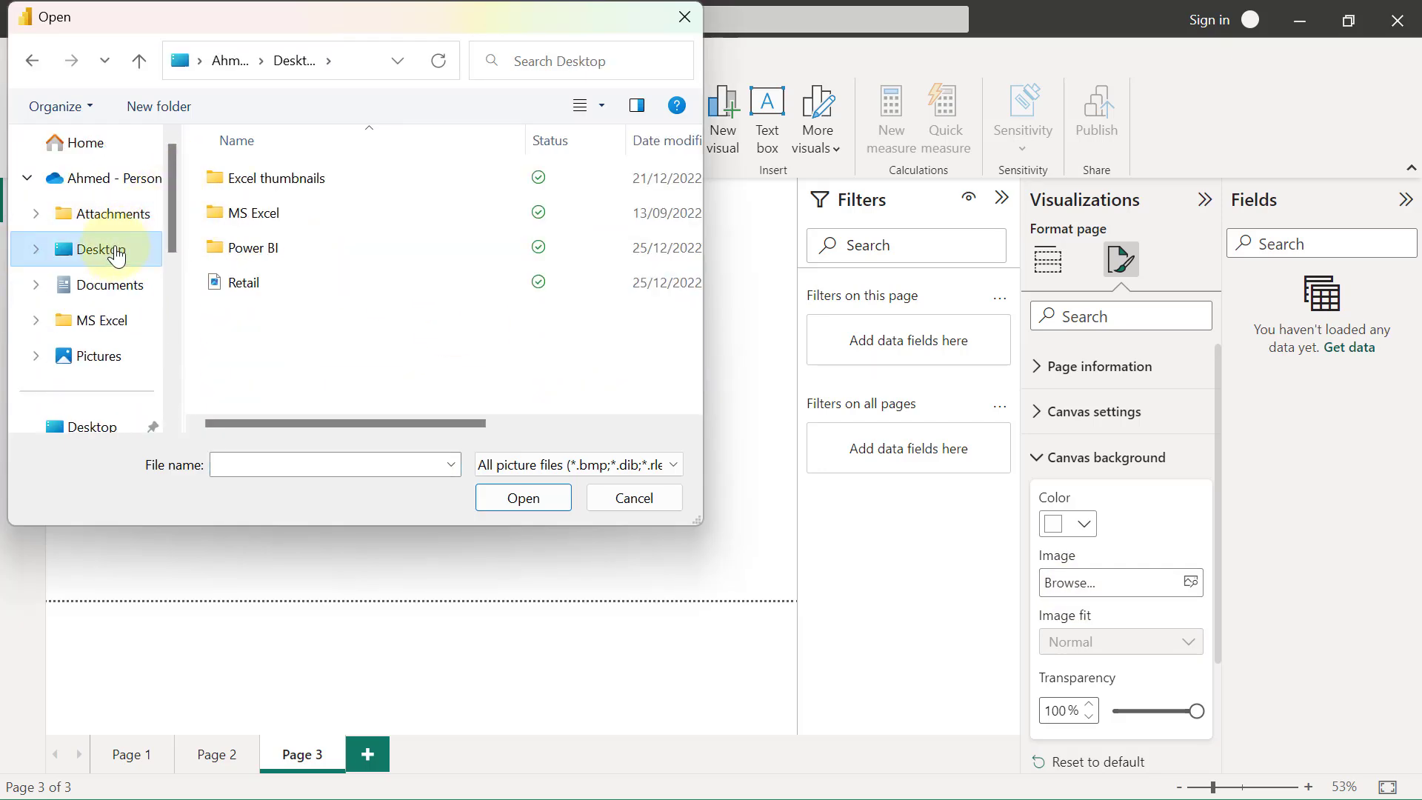
{"action": "left_click", "coordinate": [237, 281]}
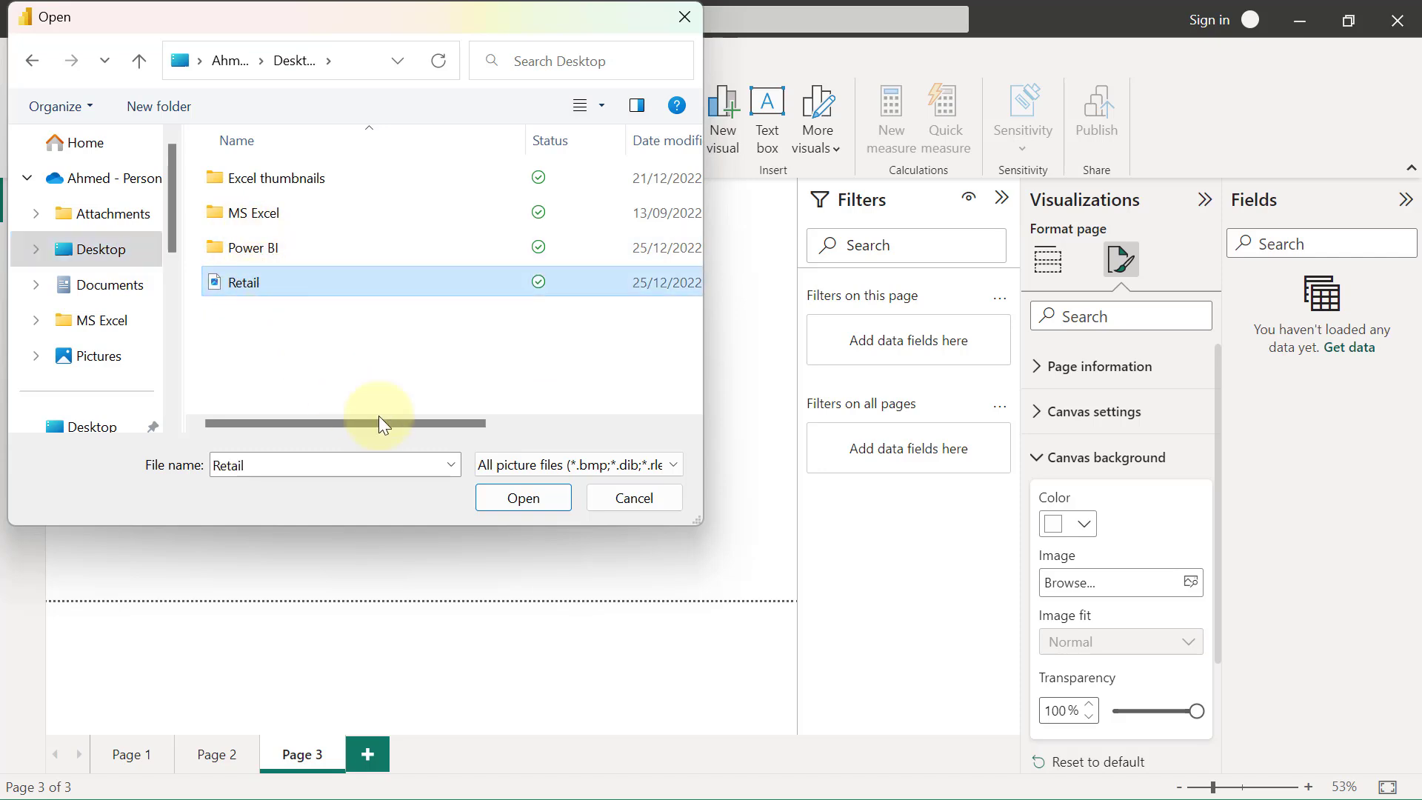
{"action": "left_click", "coordinate": [501, 501]}
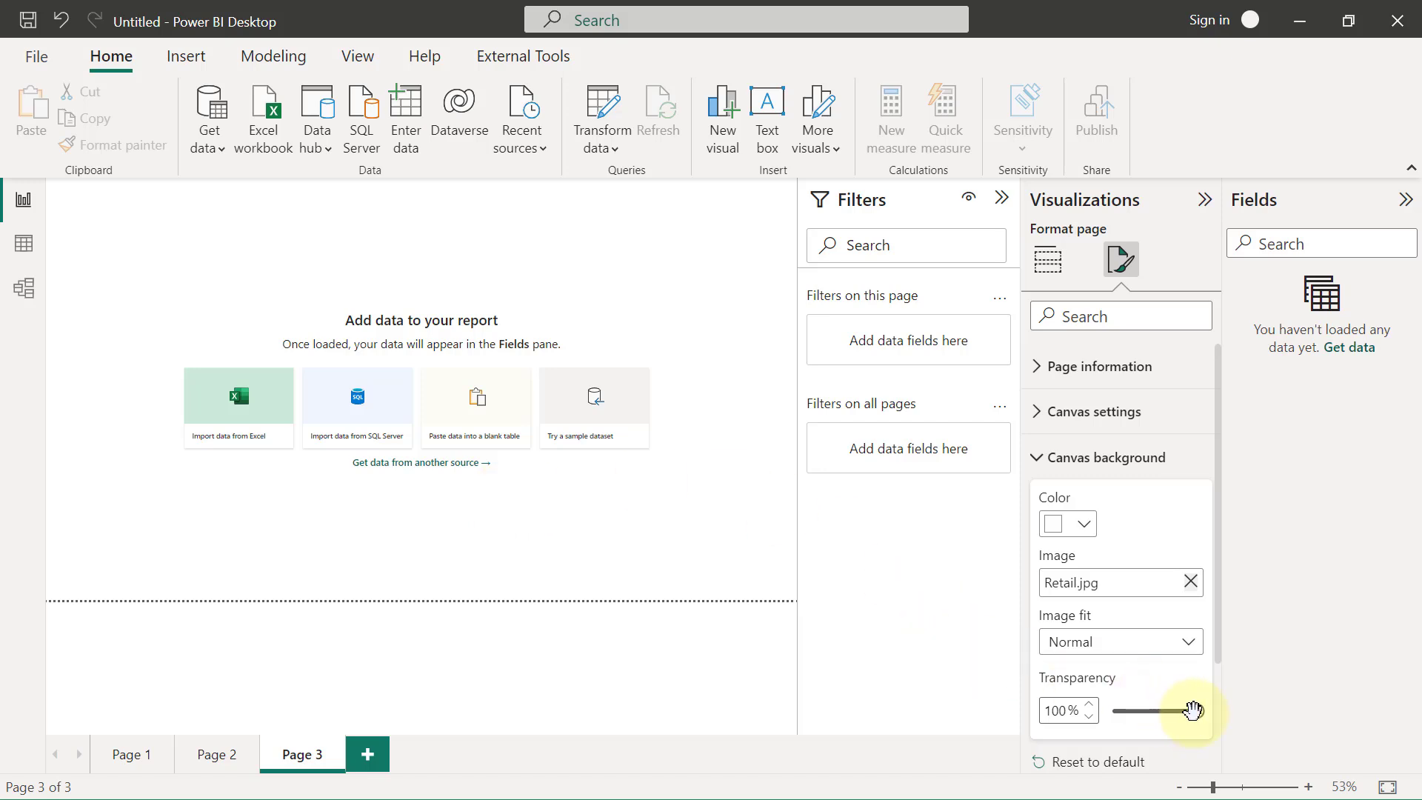
- Adjust the Retail.jpg background transparency, trying 30% and 50% before settling on 80%
{"action": "left_click_drag", "start_coordinate": [1190, 714], "coordinate": [1103, 711]}
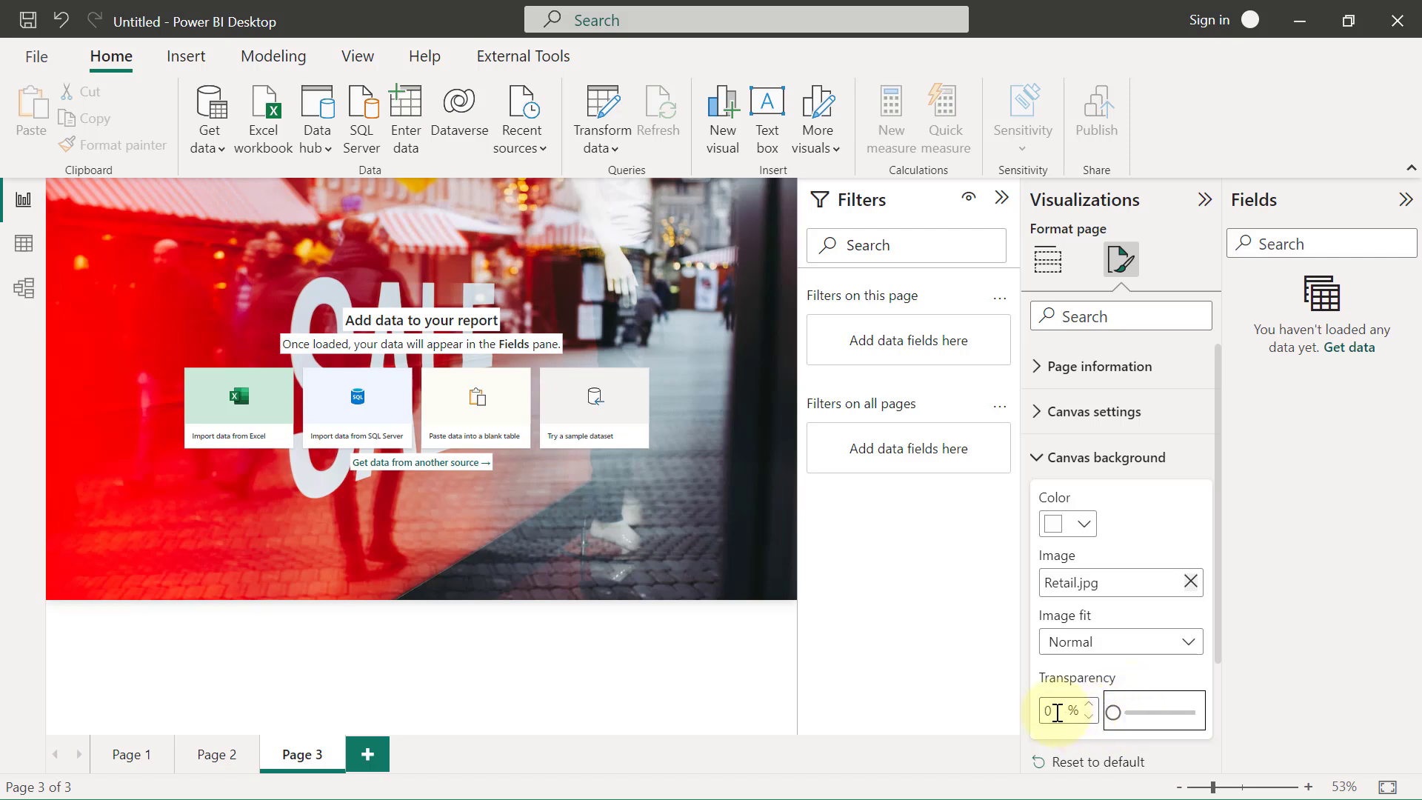
{"action": "left_click_drag", "start_coordinate": [1057, 711], "coordinate": [1034, 716]}
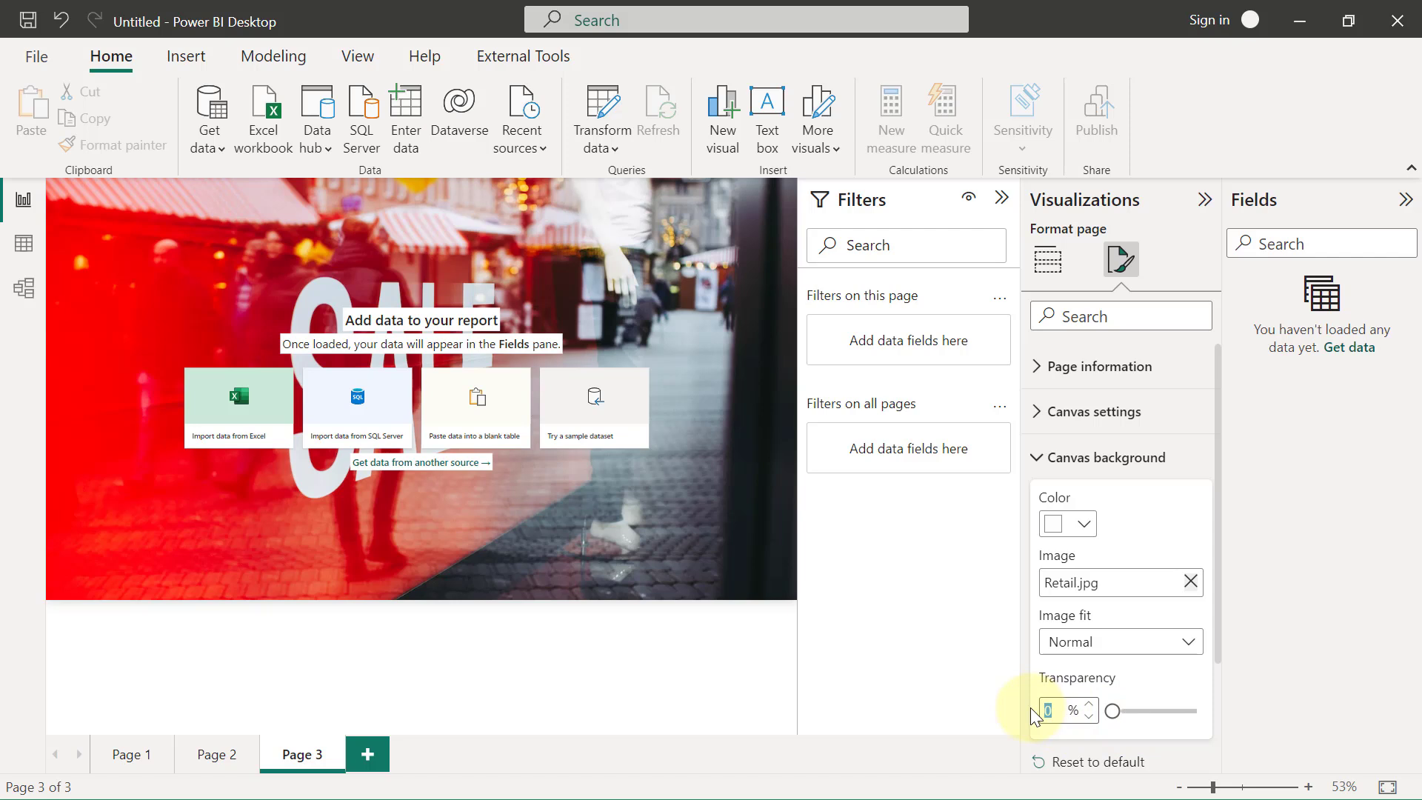
{"action": "type", "text": "50"}
{"action": "key", "text": "Return"}
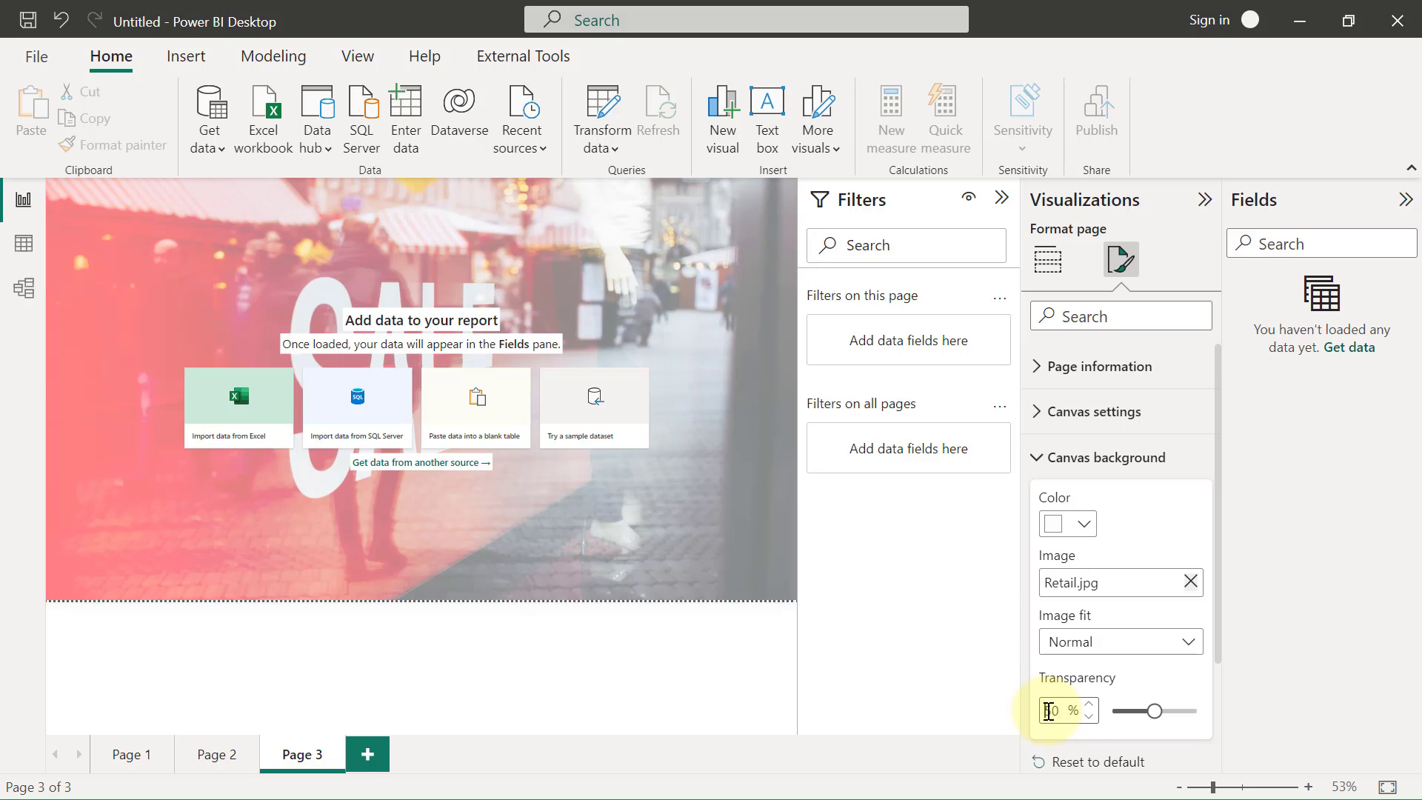
{"action": "key", "text": "BackSpace"}
{"action": "key", "text": "BackSpace"}
{"action": "type", "text": "80"}
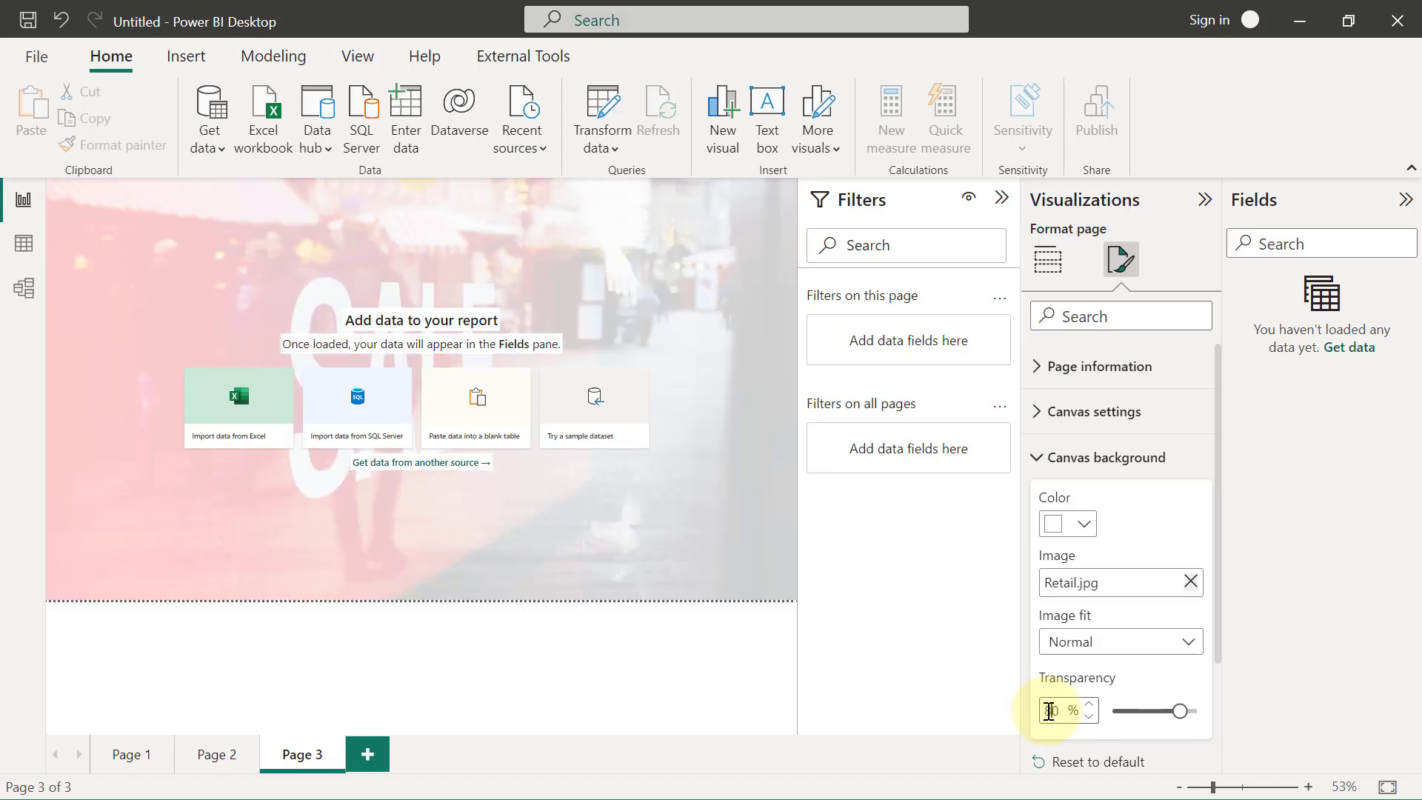
- Remove Retail.jpg from the canvas background, collapse Canvas background, and collapse the Filters pane
{"action": "left_click", "coordinate": [1190, 582]}
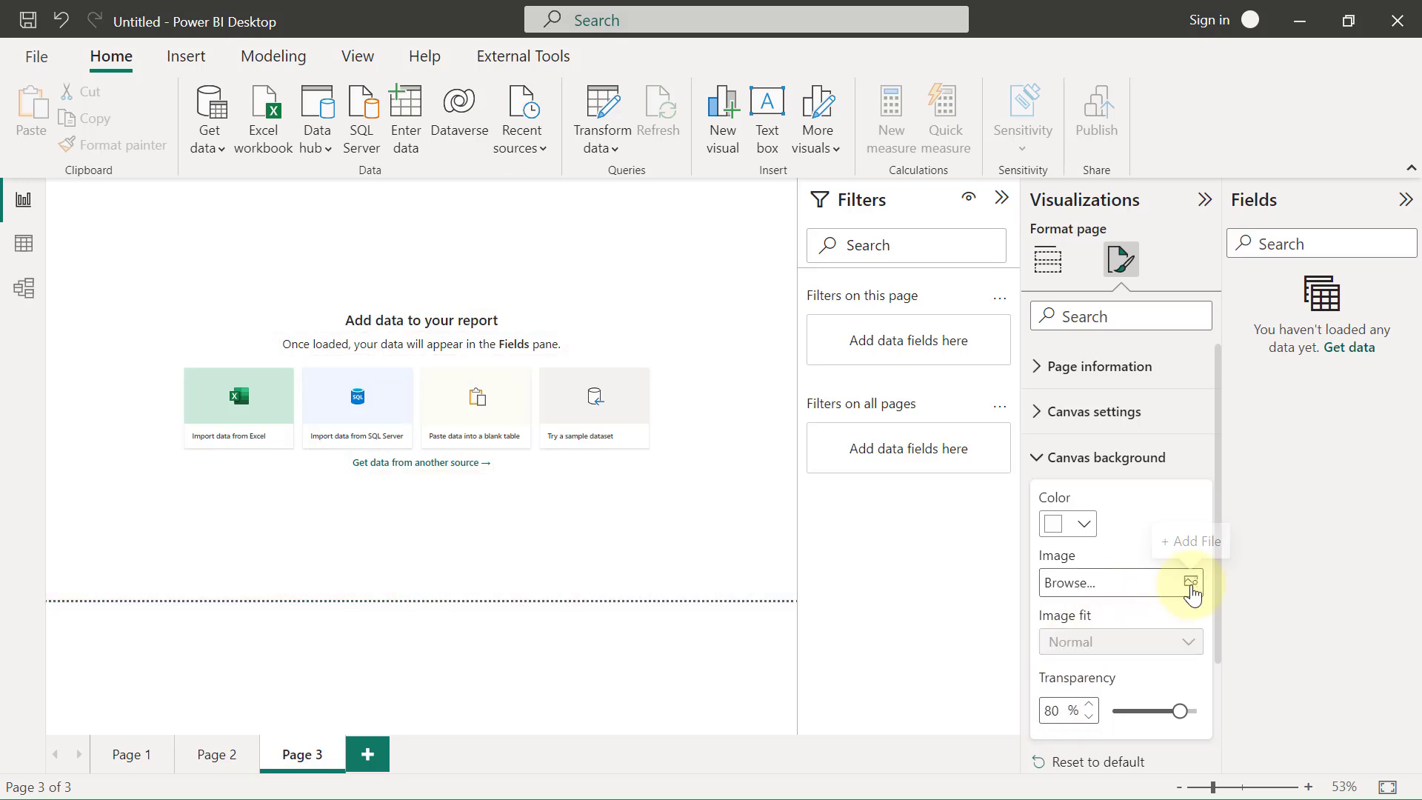
{"action": "left_click", "coordinate": [1042, 463]}
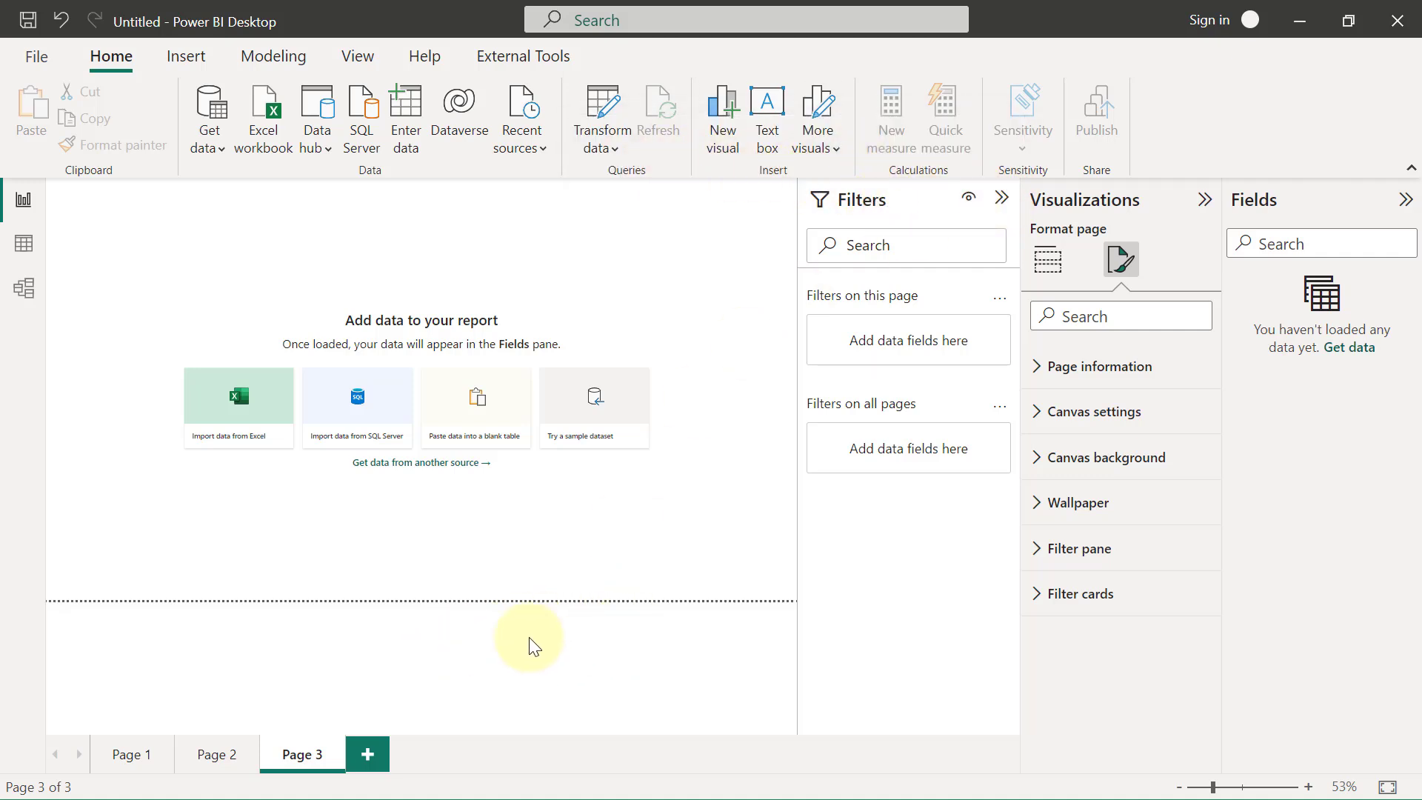
{"action": "left_click", "coordinate": [1001, 198]}
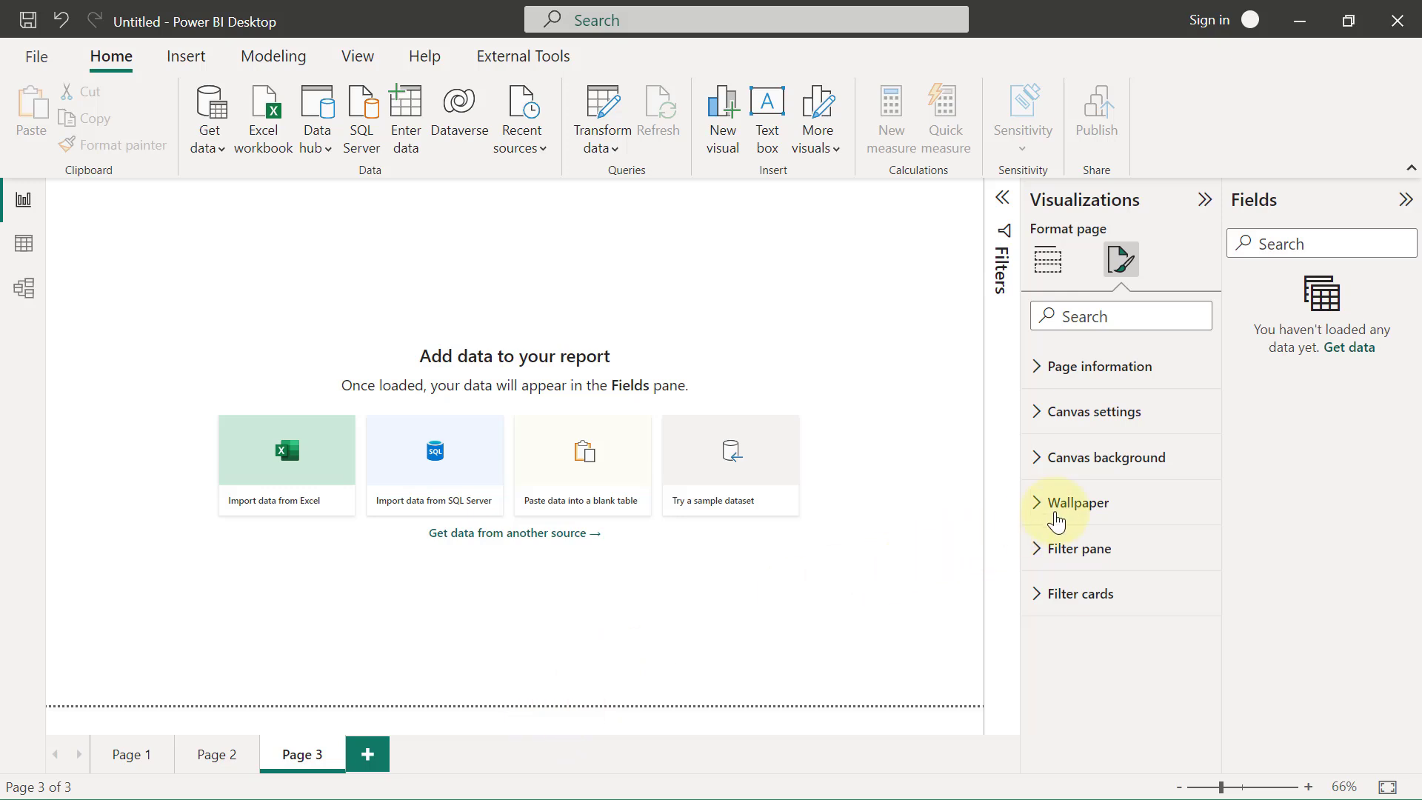
- Expand the Wallpaper settings and change the wallpaper colour to dark blue
{"action": "left_click", "coordinate": [1036, 507]}
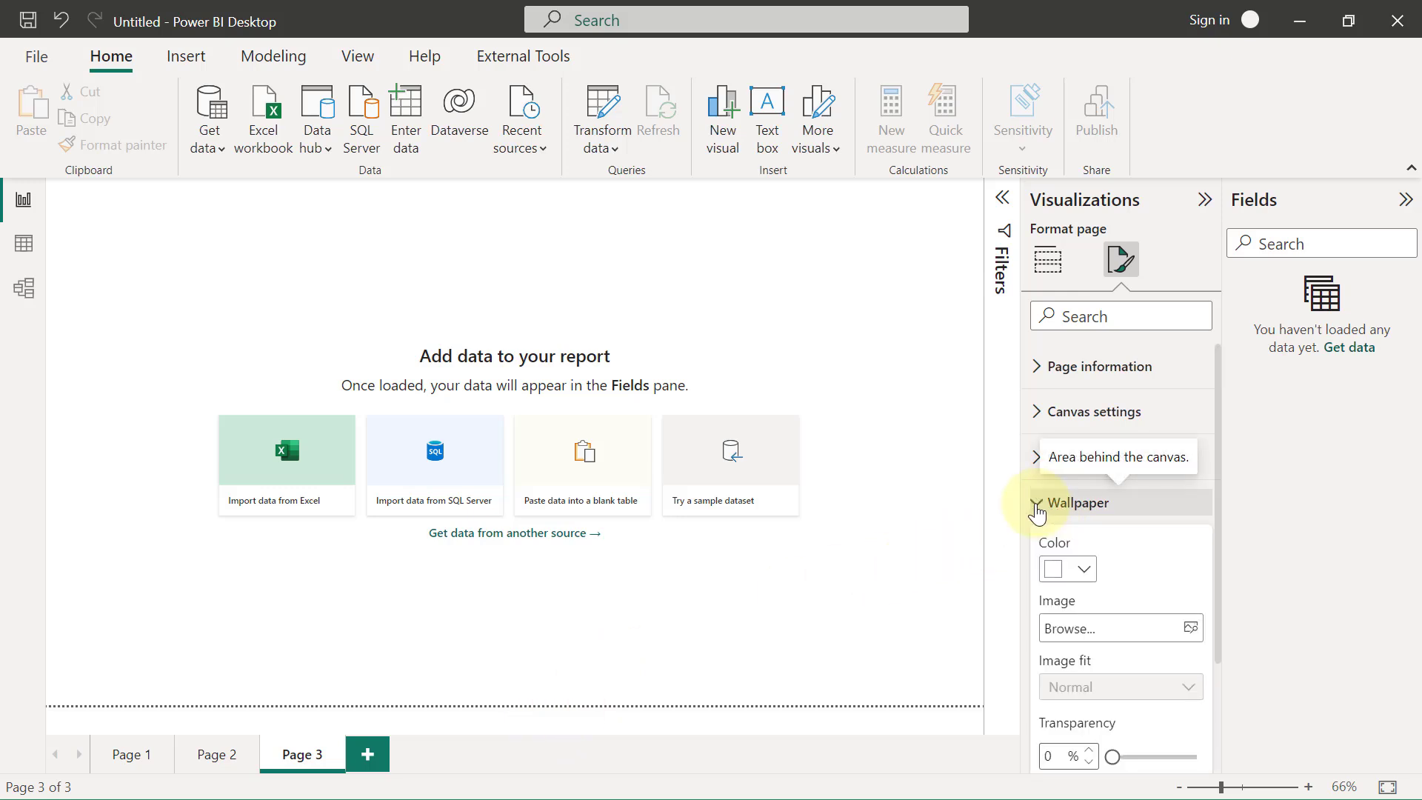
{"action": "left_click", "coordinate": [1082, 572]}
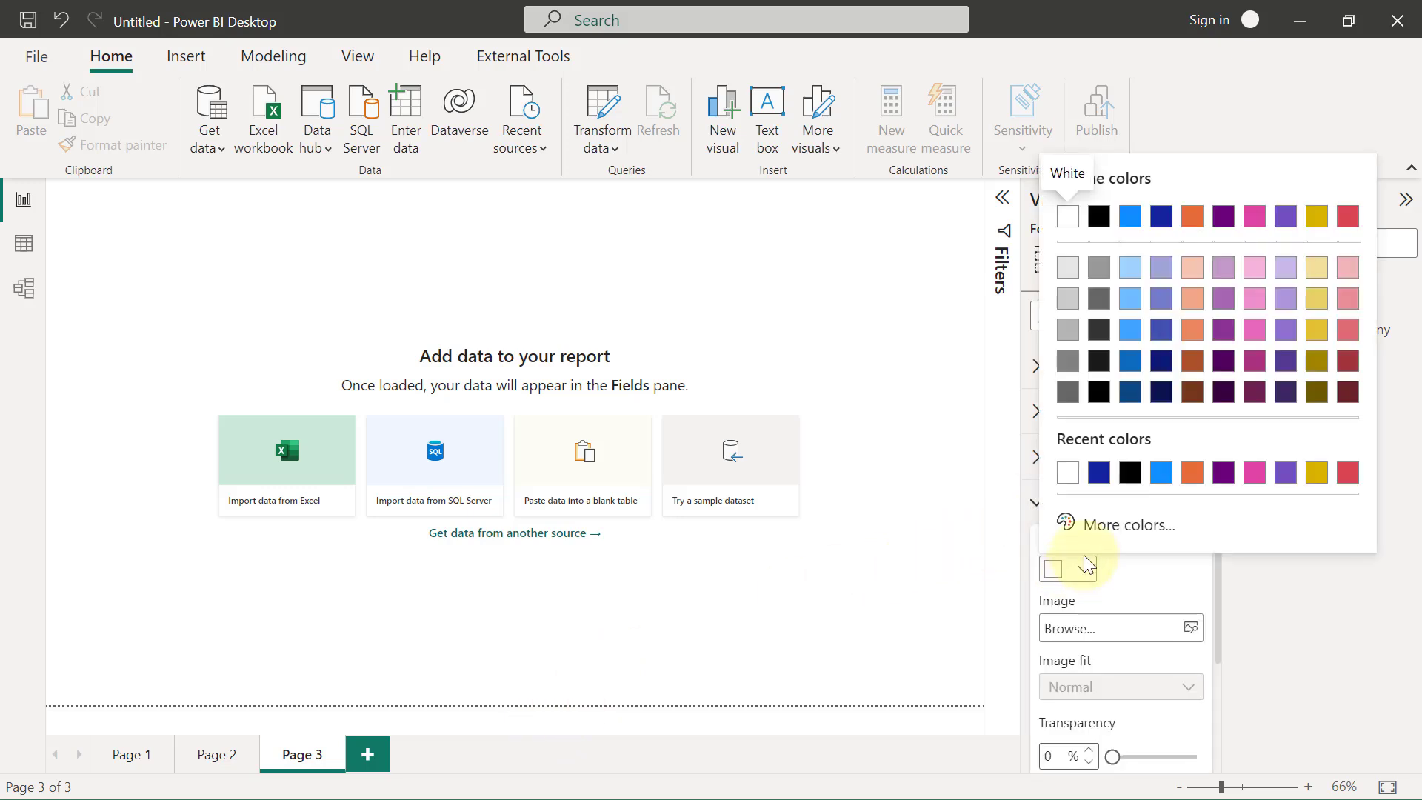
{"action": "left_click", "coordinate": [1099, 474]}
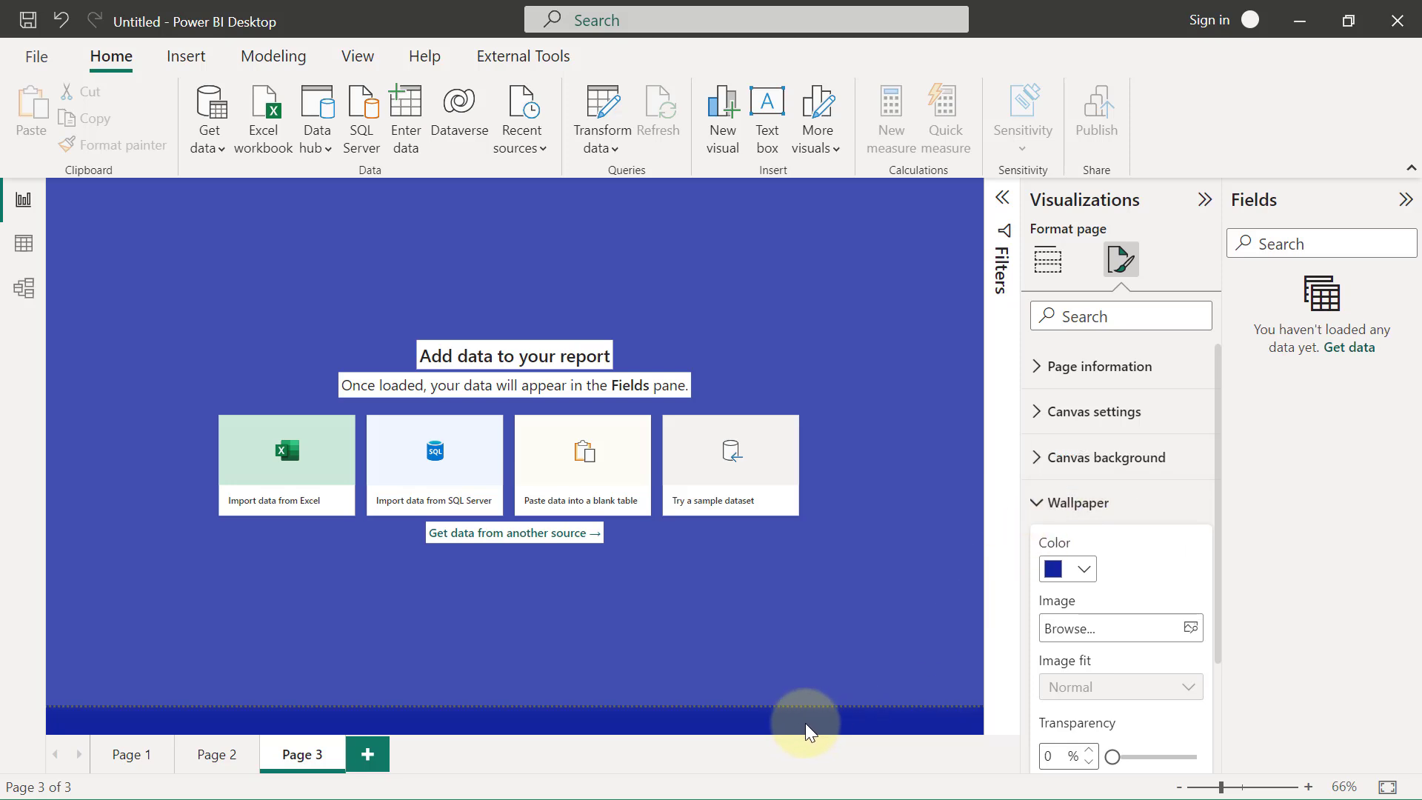
{"action": "left_click", "coordinate": [1082, 570]}
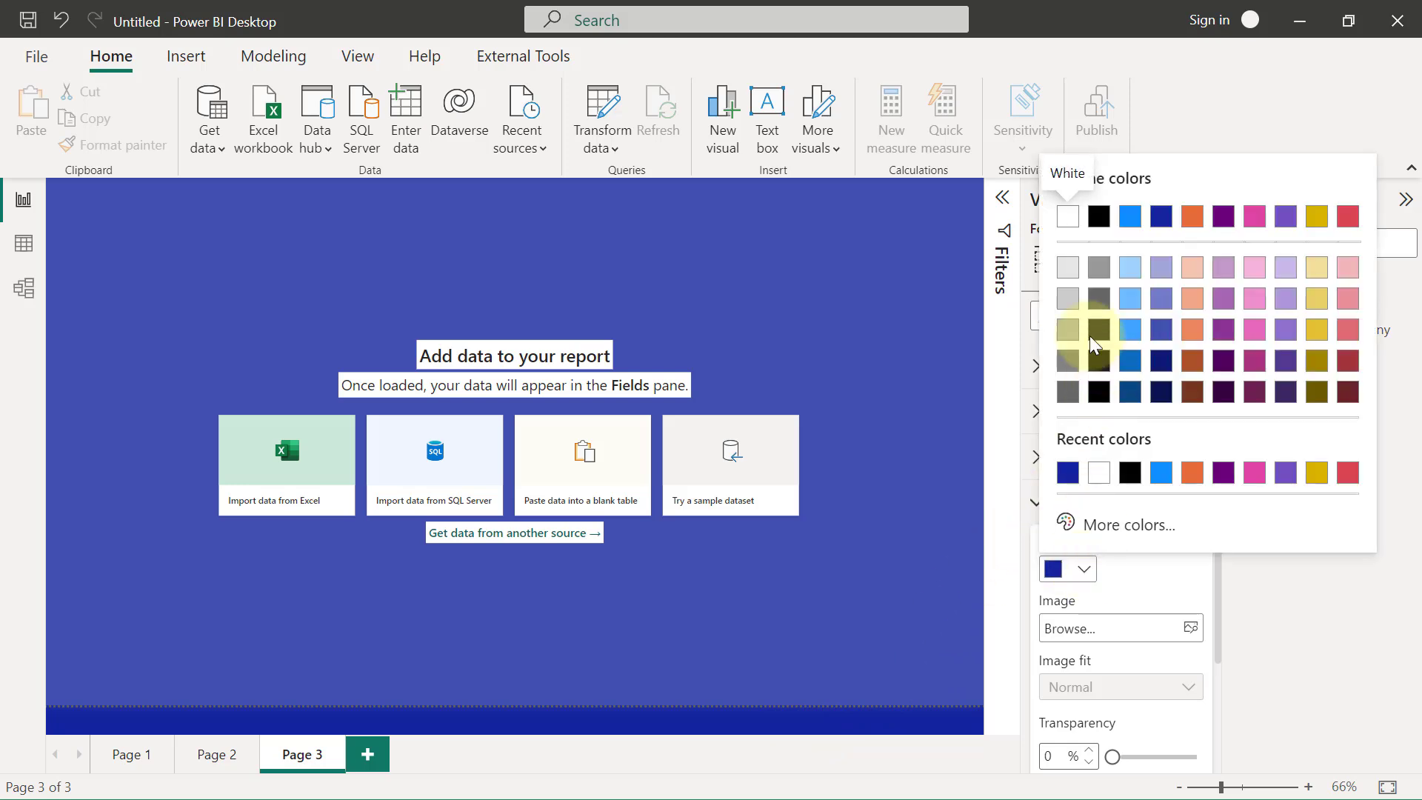
- Return the wallpaper to white, then make the canvas background solid dark blue at 0% transparency
{"action": "left_click", "coordinate": [1067, 218]}
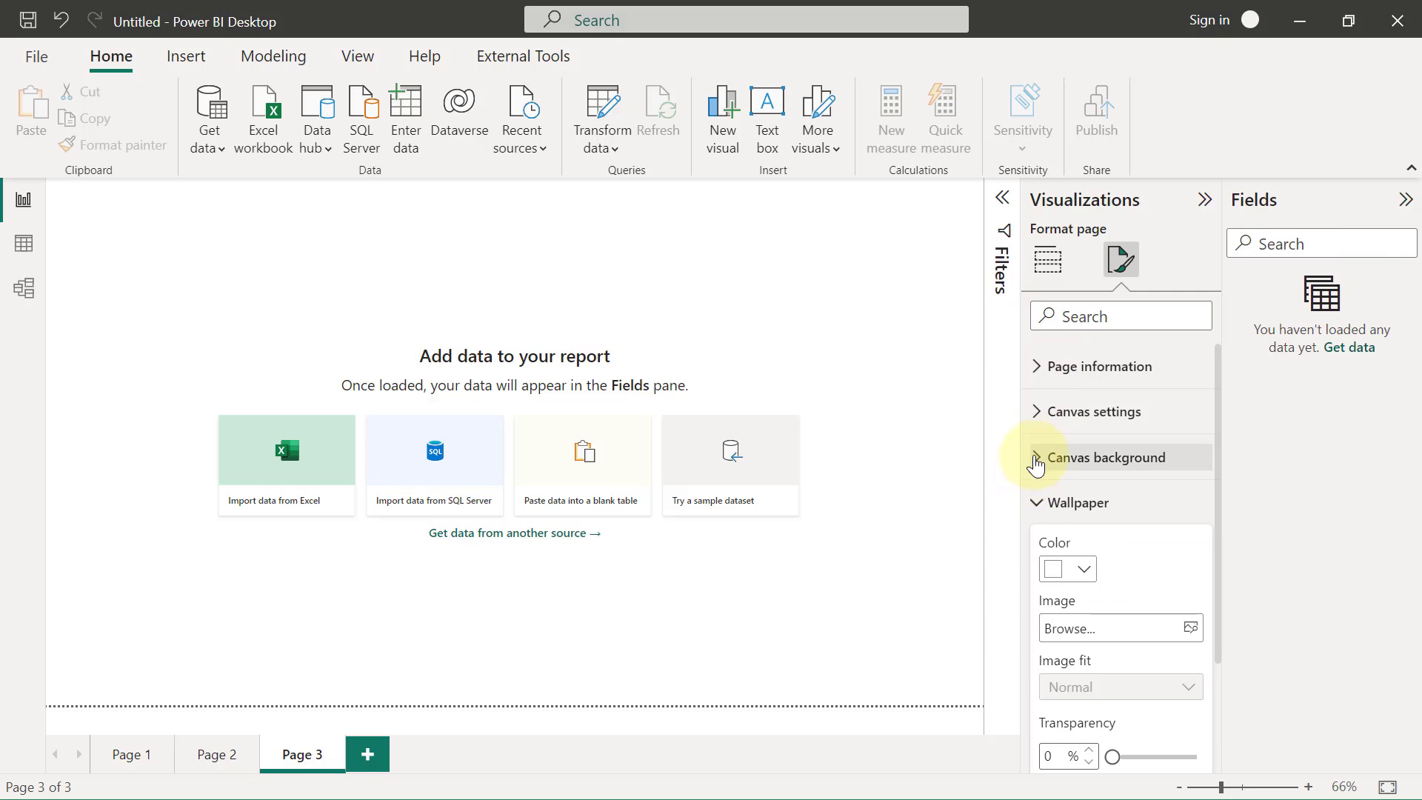
{"action": "left_click", "coordinate": [1053, 463]}
{"action": "left_click", "coordinate": [1083, 524]}
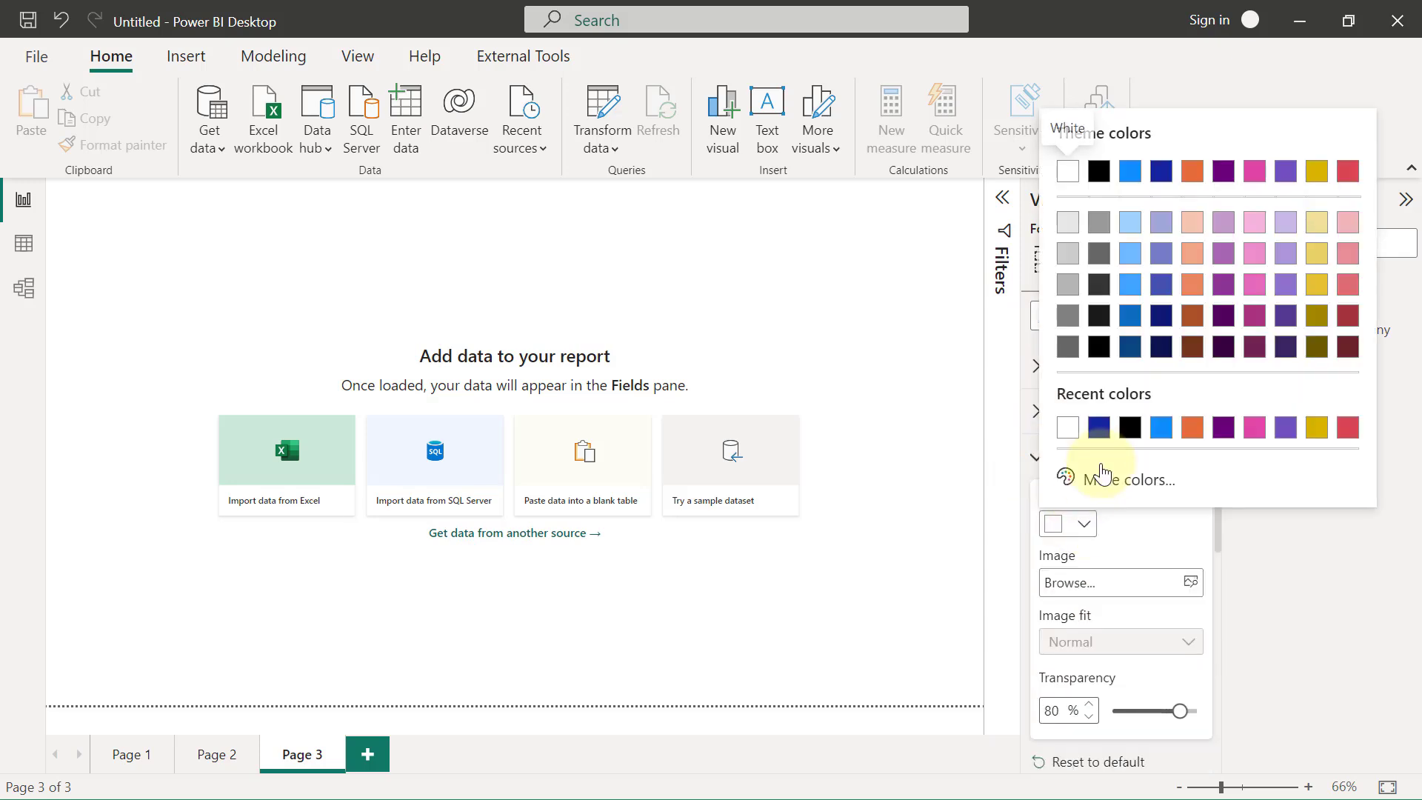
{"action": "left_click", "coordinate": [1098, 428]}
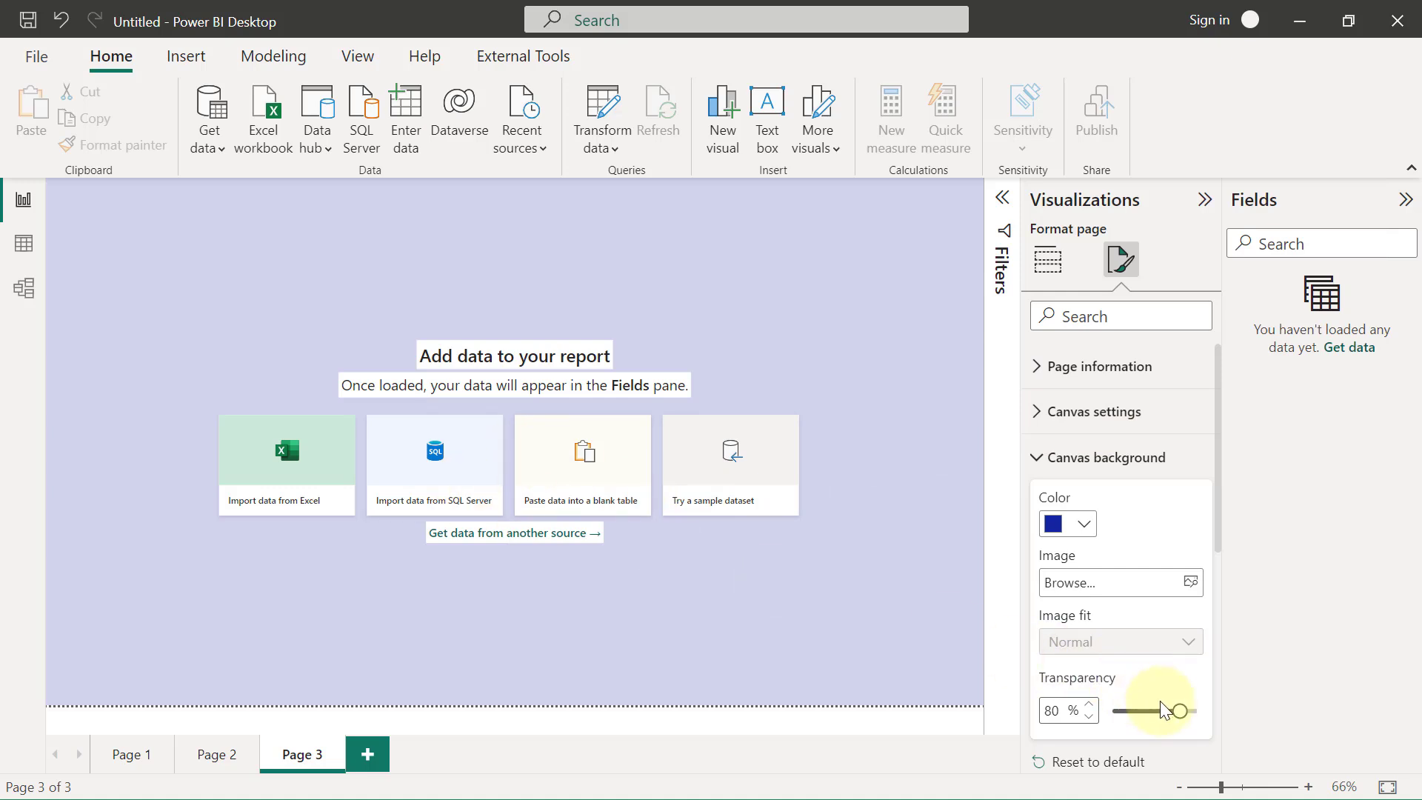
{"action": "left_click_drag", "start_coordinate": [1179, 710], "coordinate": [1109, 712]}
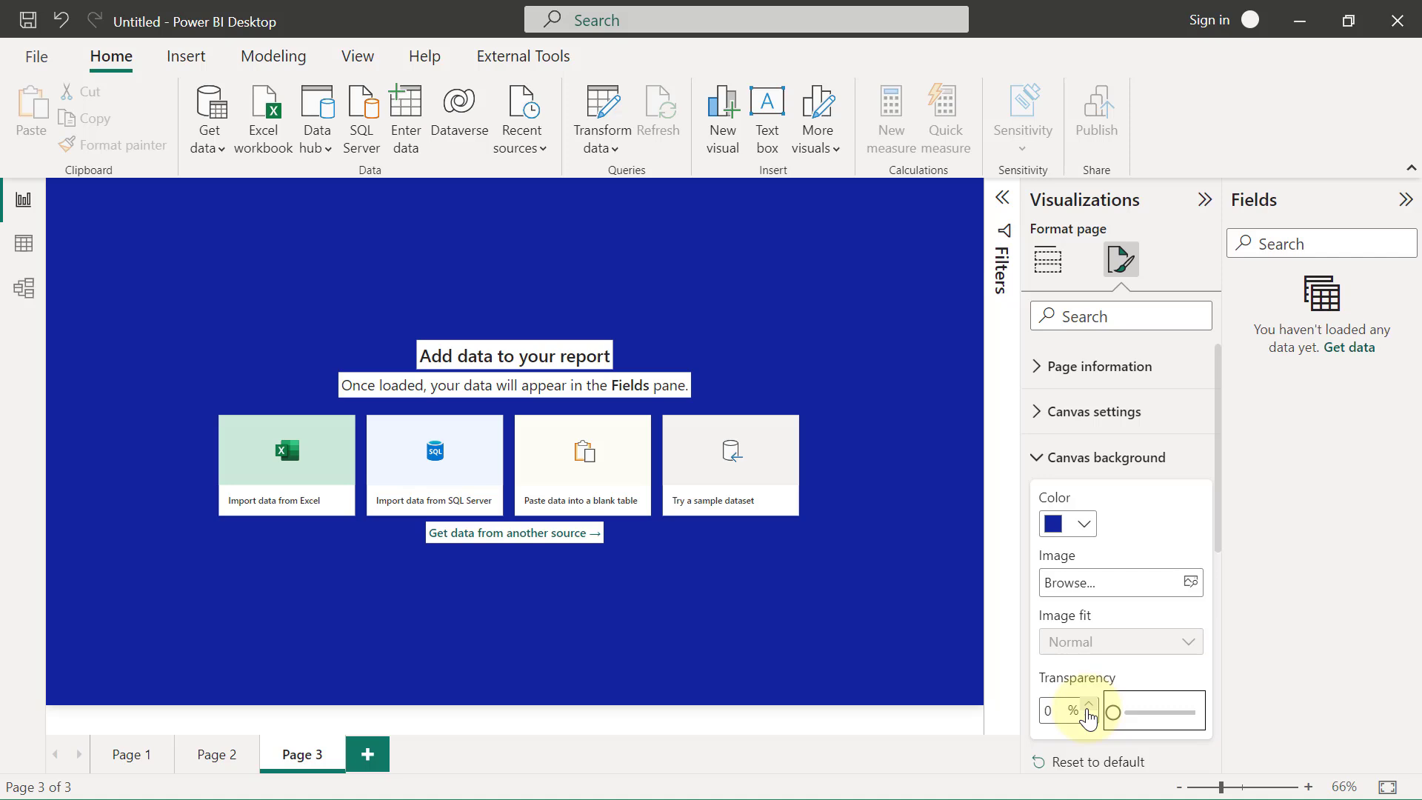
- Set the canvas background to white at 100% transparency, then raise wallpaper transparency to 100%
{"action": "left_click", "coordinate": [1083, 524]}
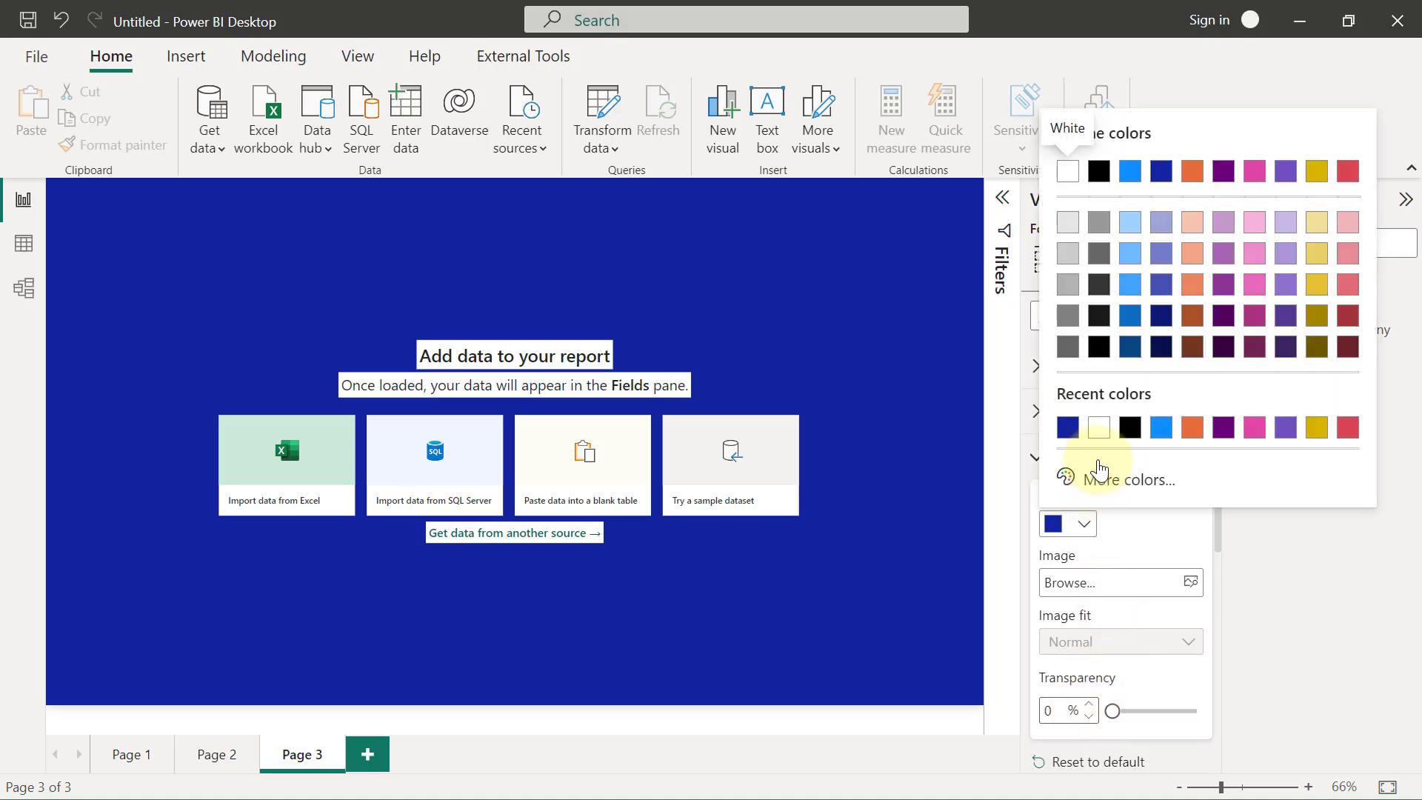
{"action": "left_click", "coordinate": [1098, 428]}
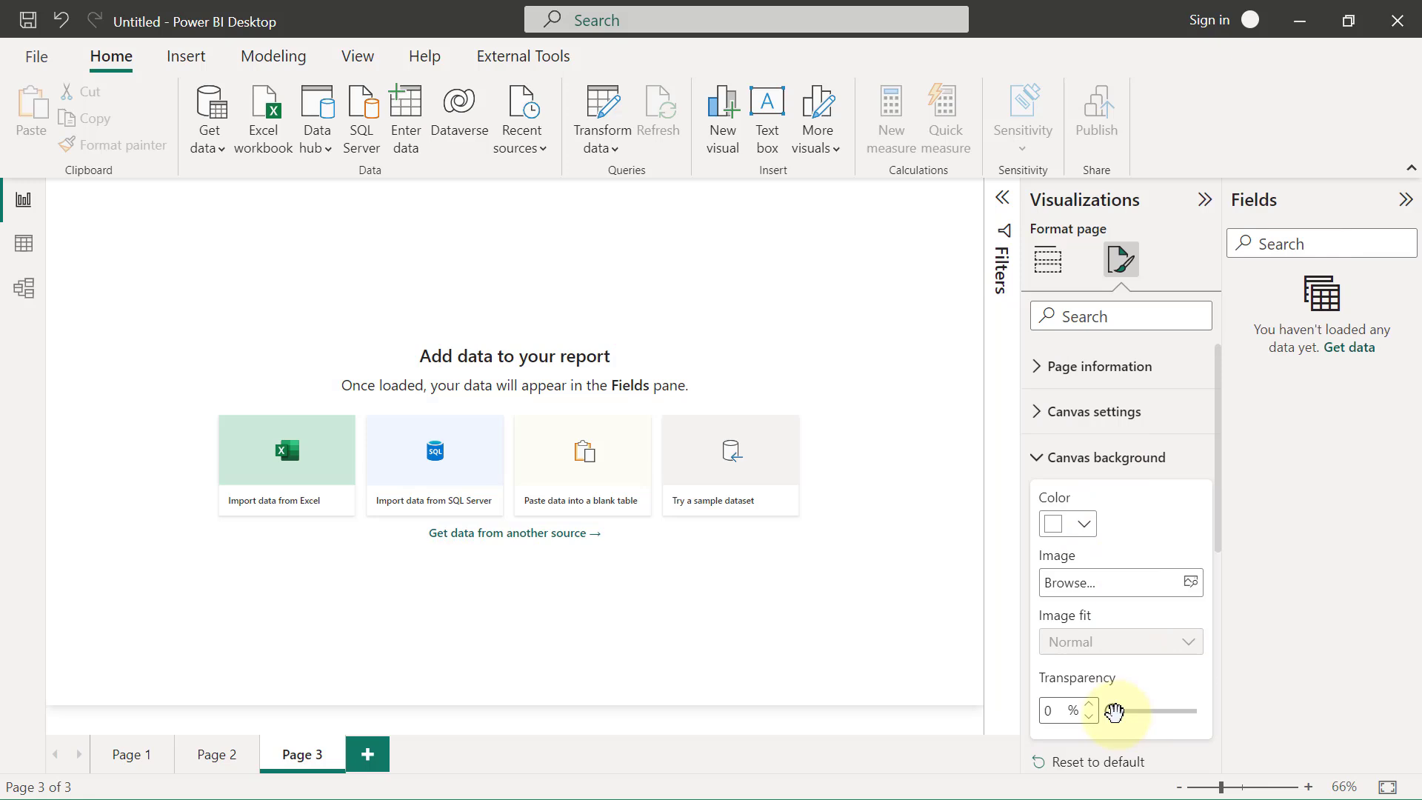
{"action": "left_click_drag", "start_coordinate": [1114, 711], "coordinate": [1216, 736]}
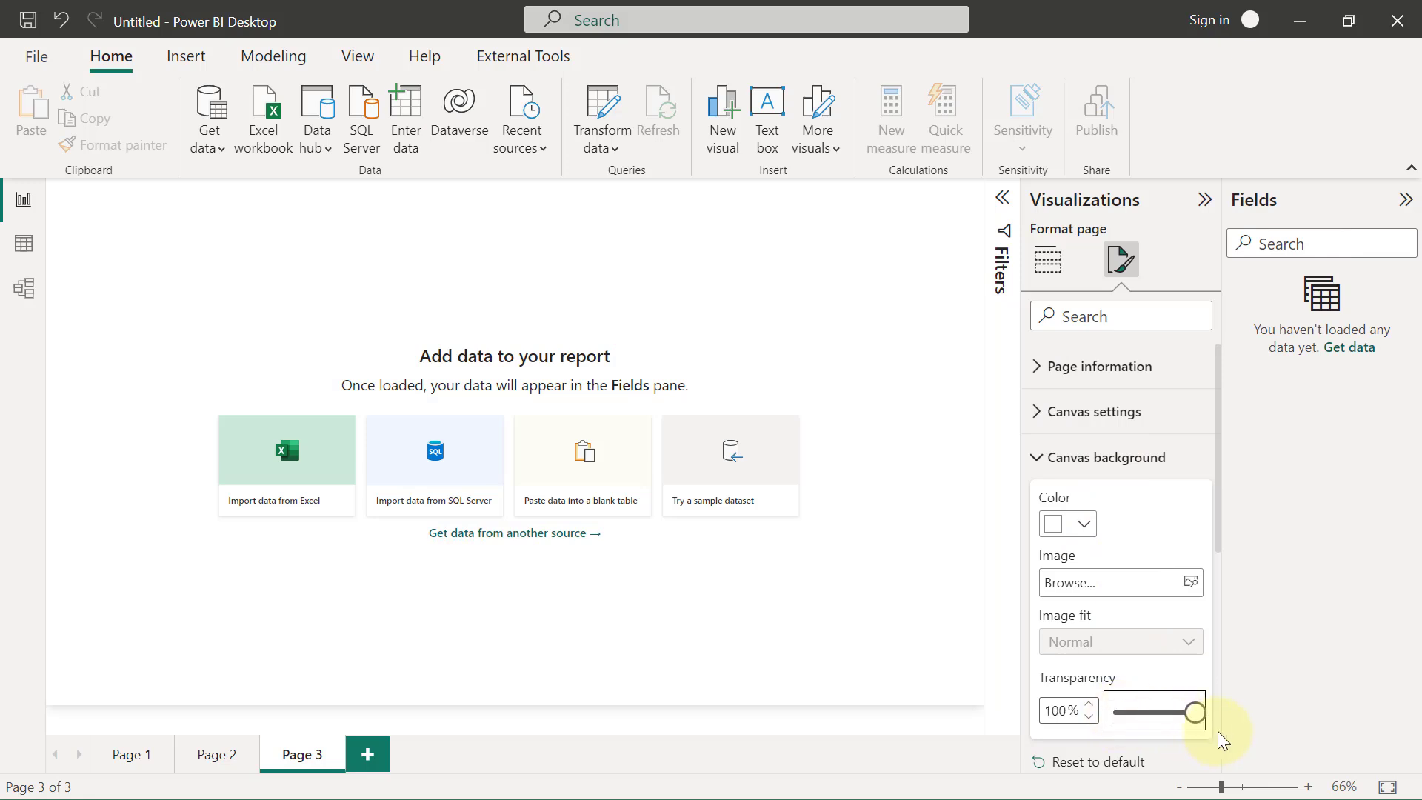
{"action": "left_click", "coordinate": [1036, 458]}
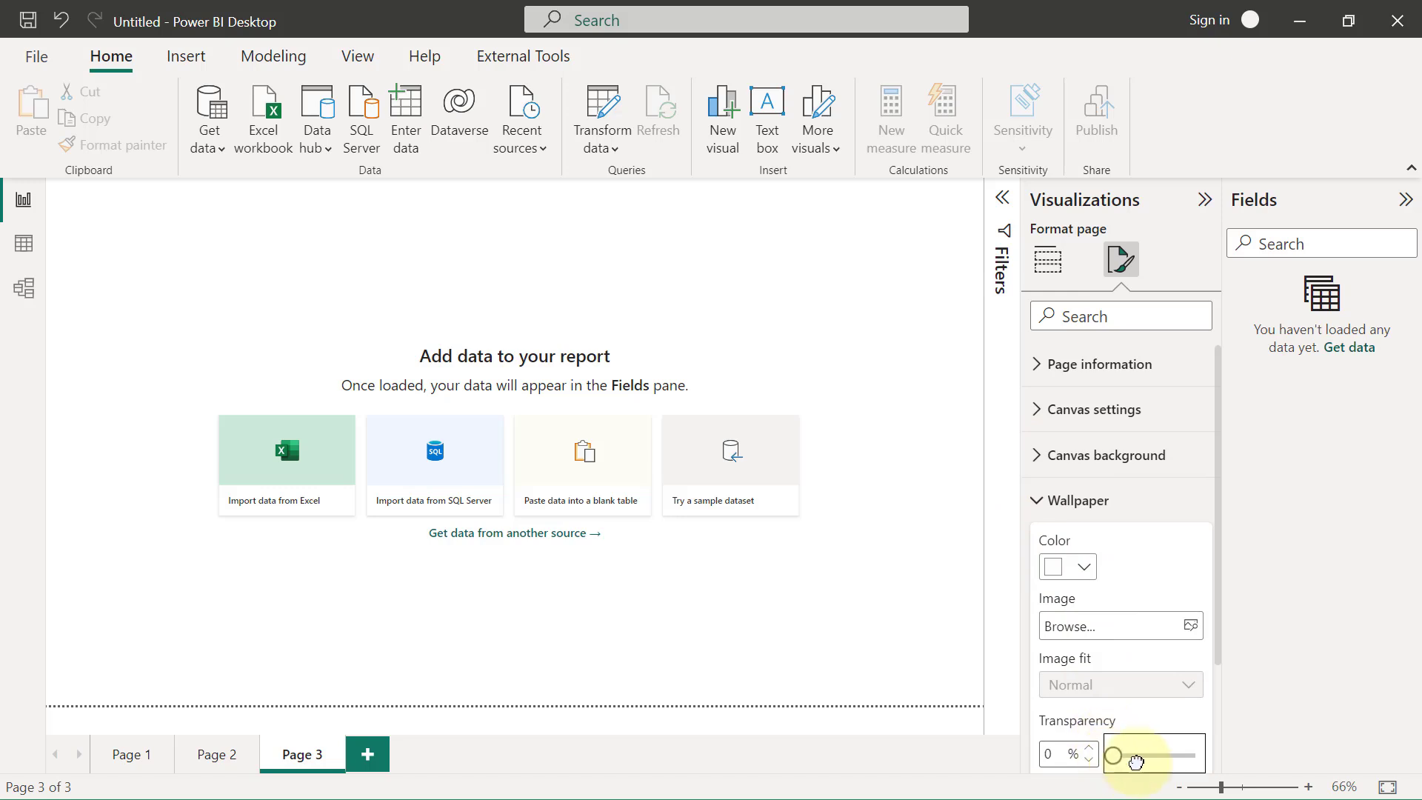
{"action": "left_click_drag", "start_coordinate": [1156, 755], "coordinate": [1193, 756]}
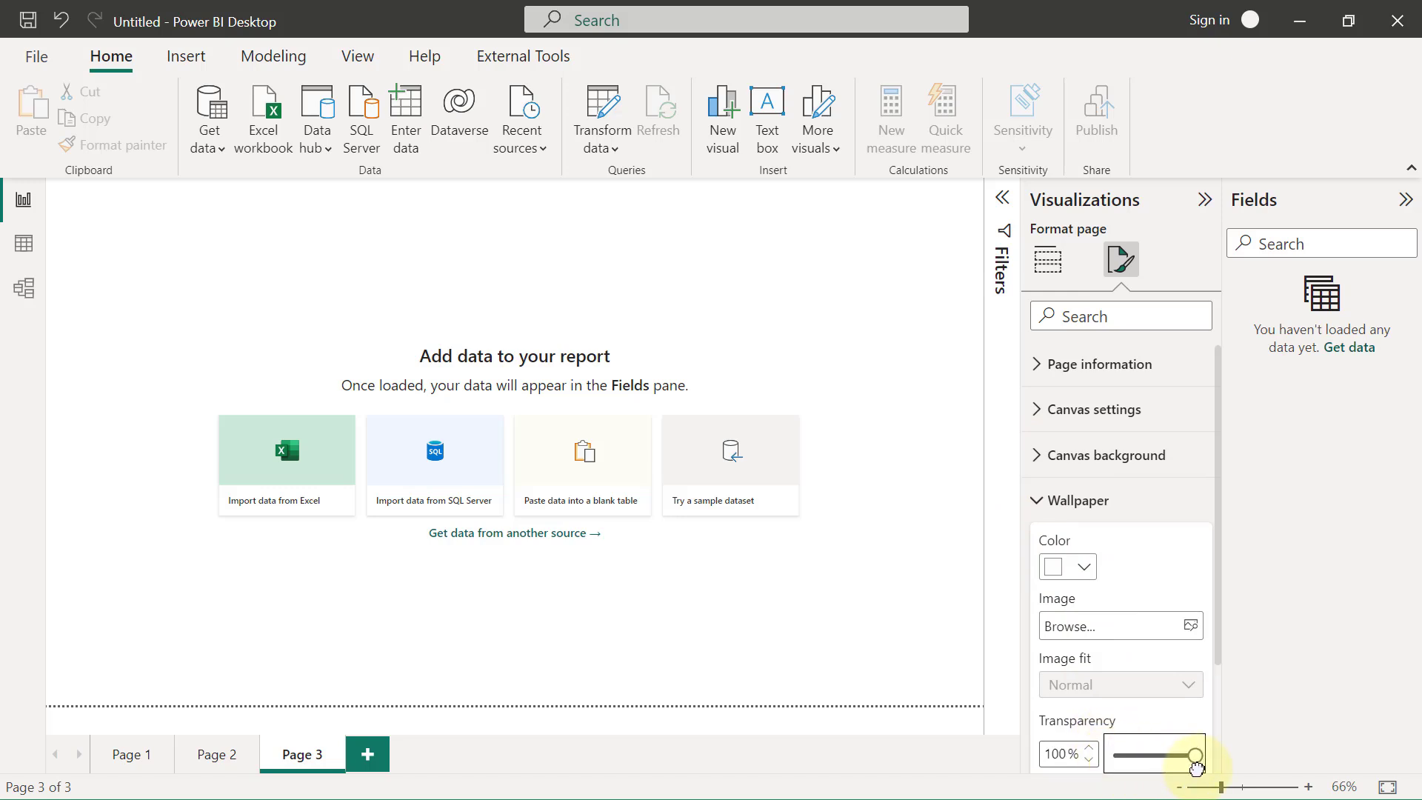